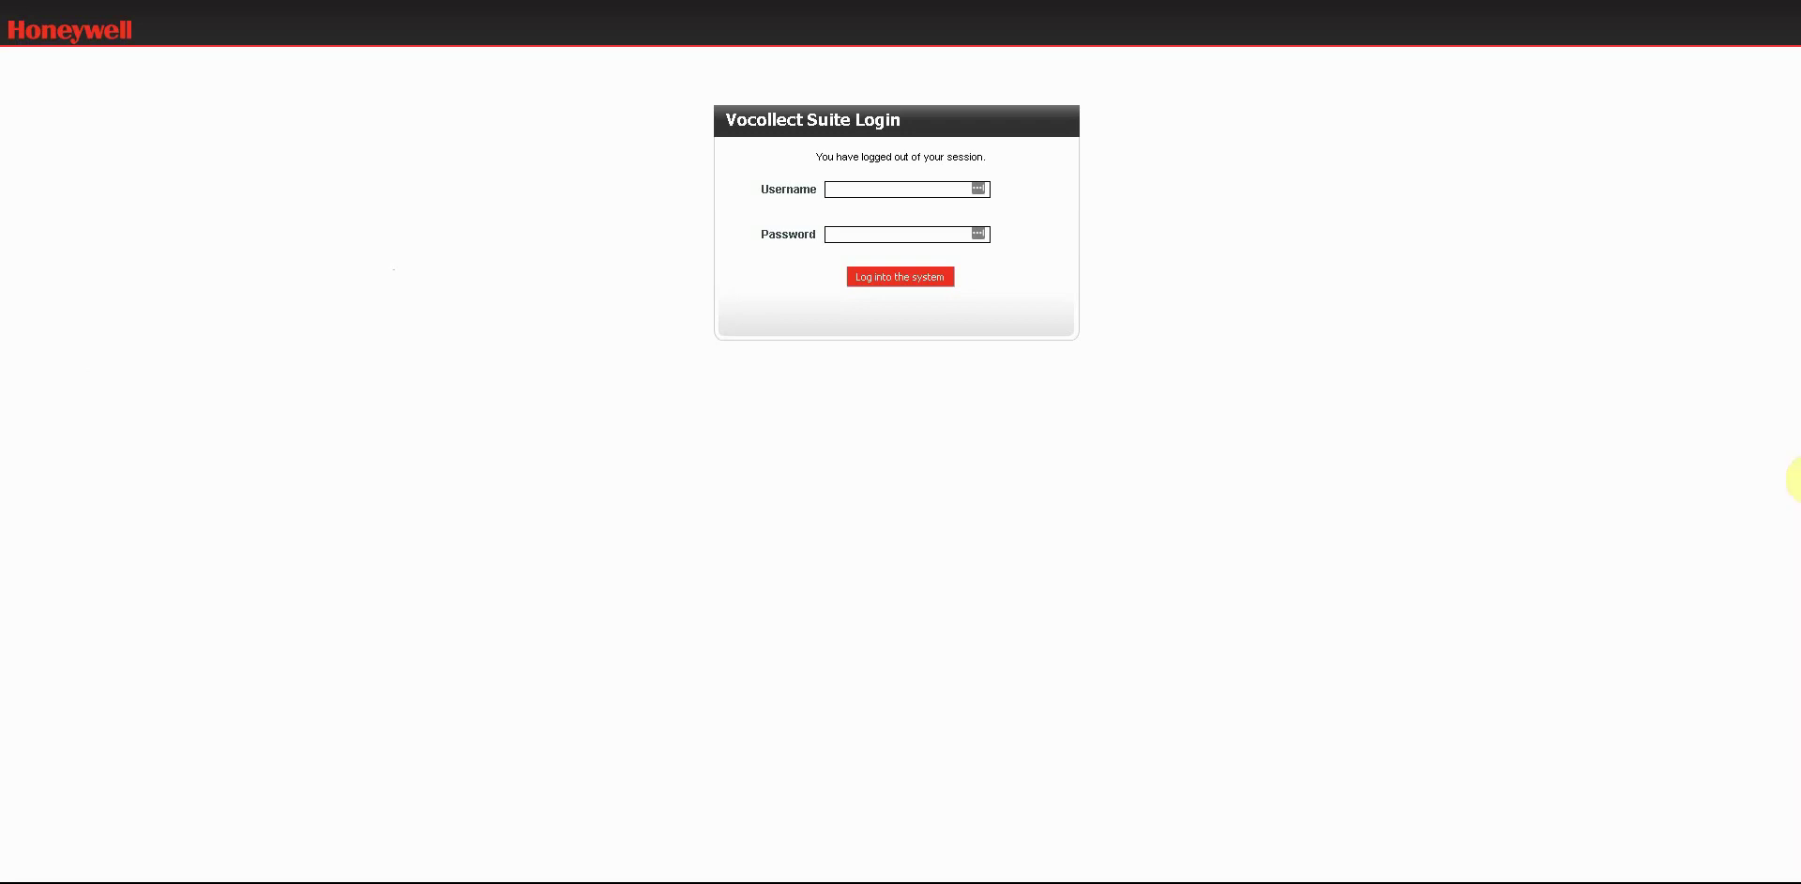
# Log into VoiceConsole as administrator using the saved login from the autofill list.
pyautogui.click(928, 187)
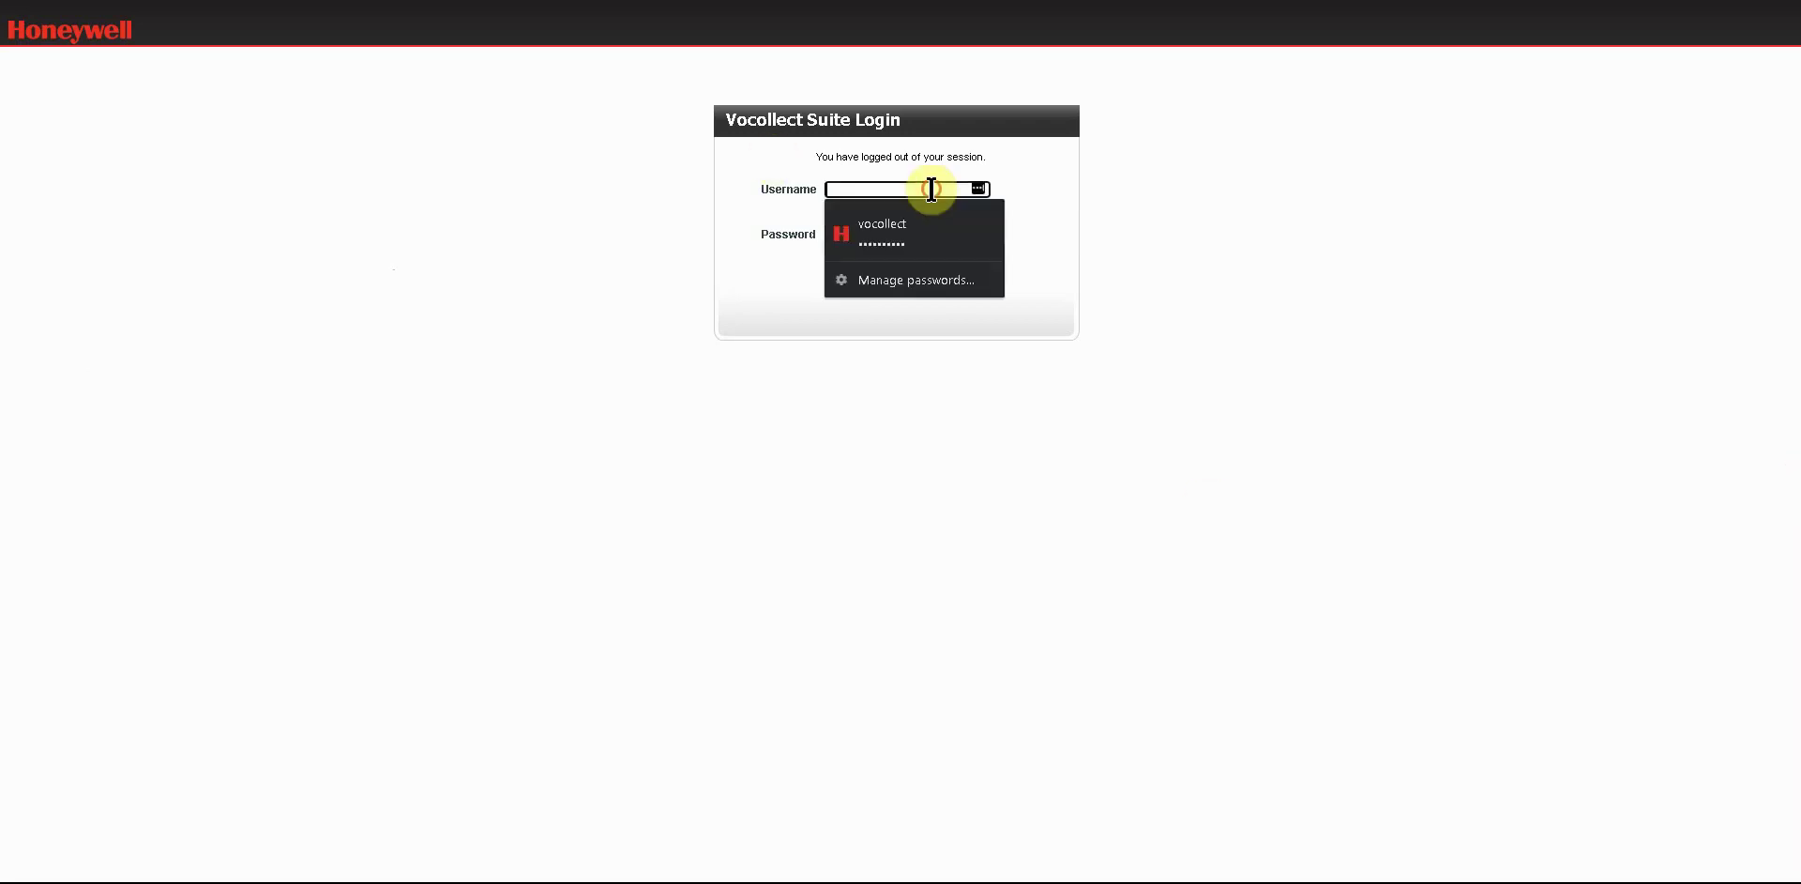
pyautogui.click(885, 239)
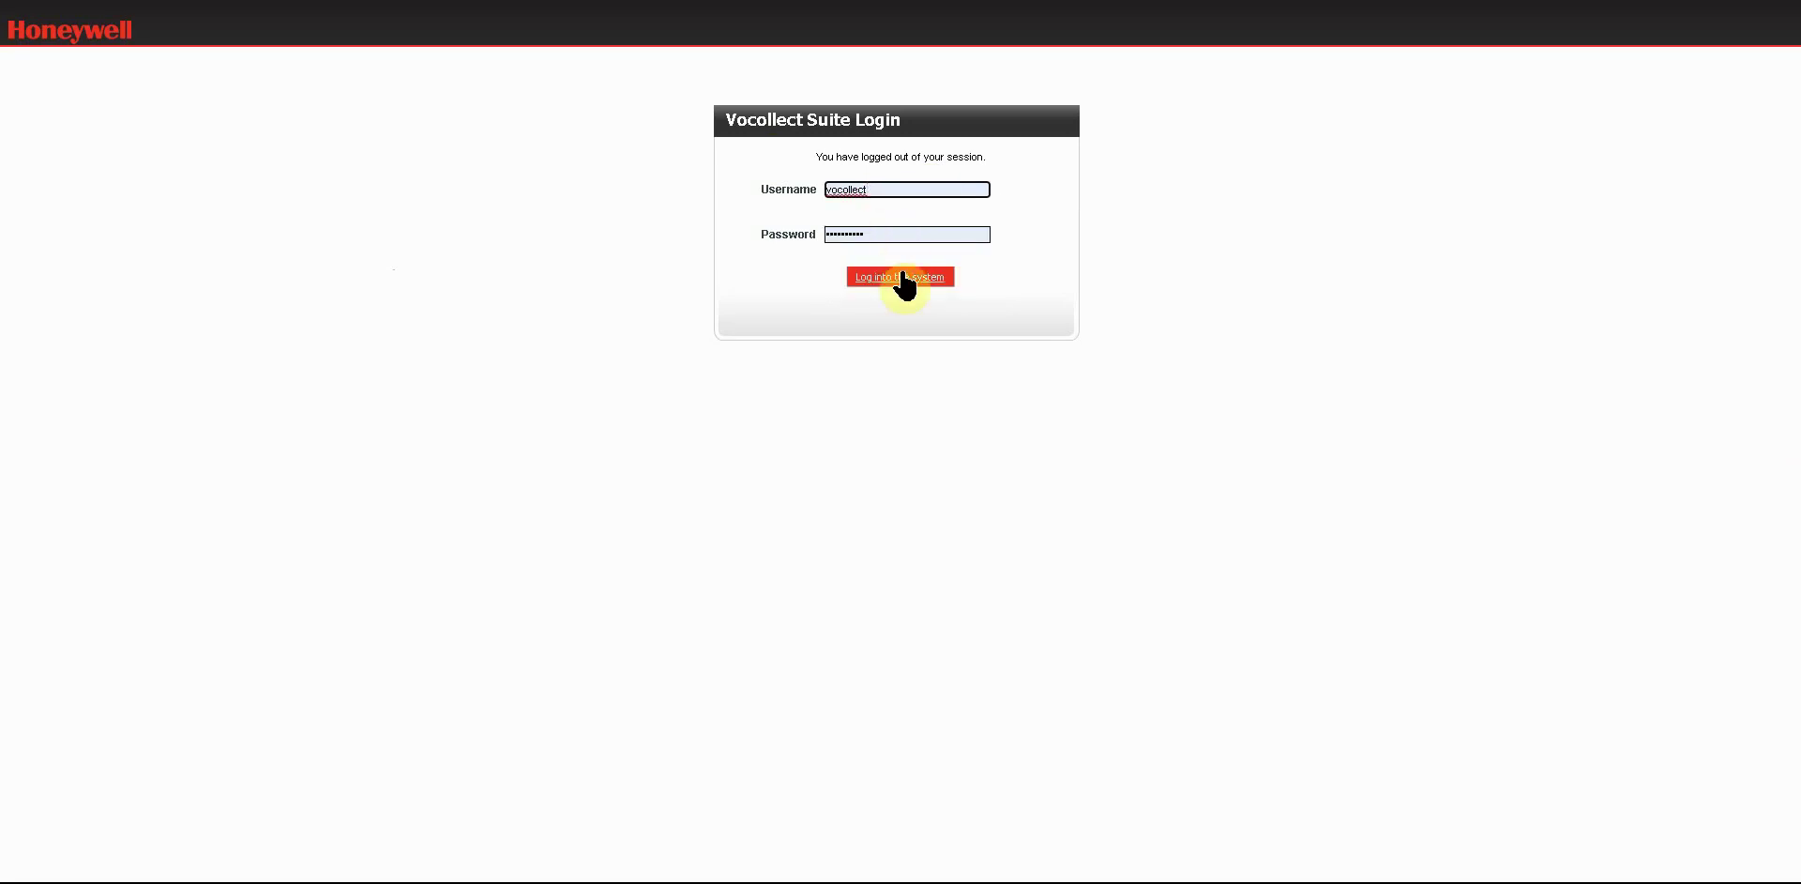
pyautogui.click(885, 276)
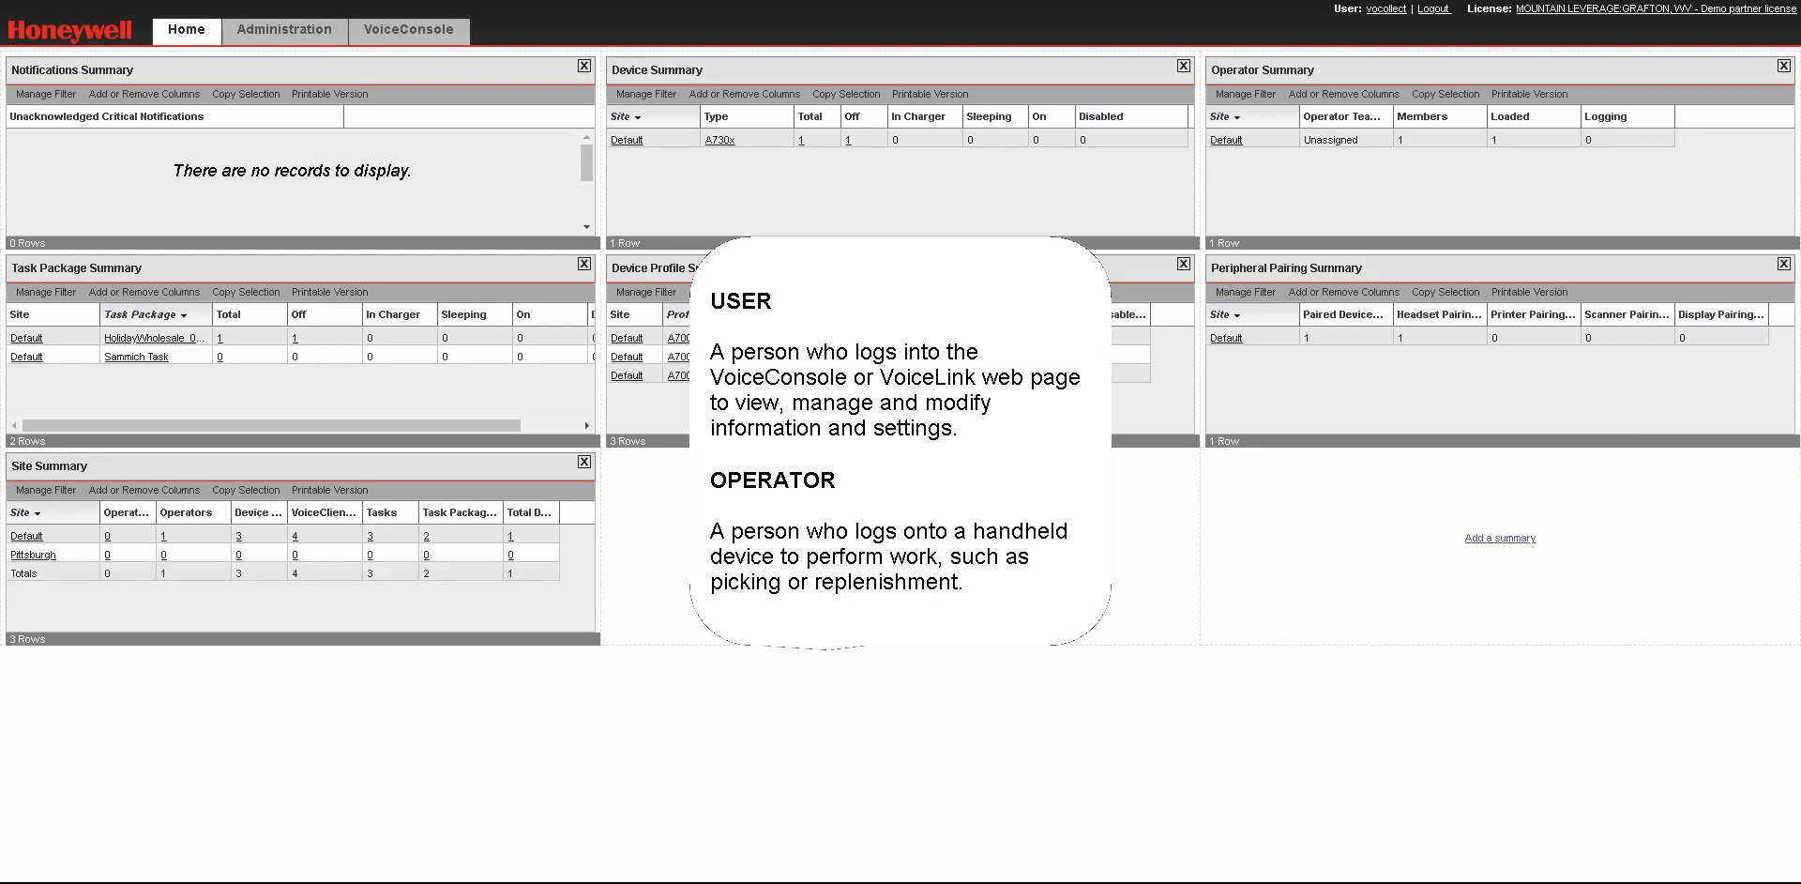
# Open Administration Users, view the Pittsburgh site's users, then reopen the site choice.
pyautogui.click(289, 32)
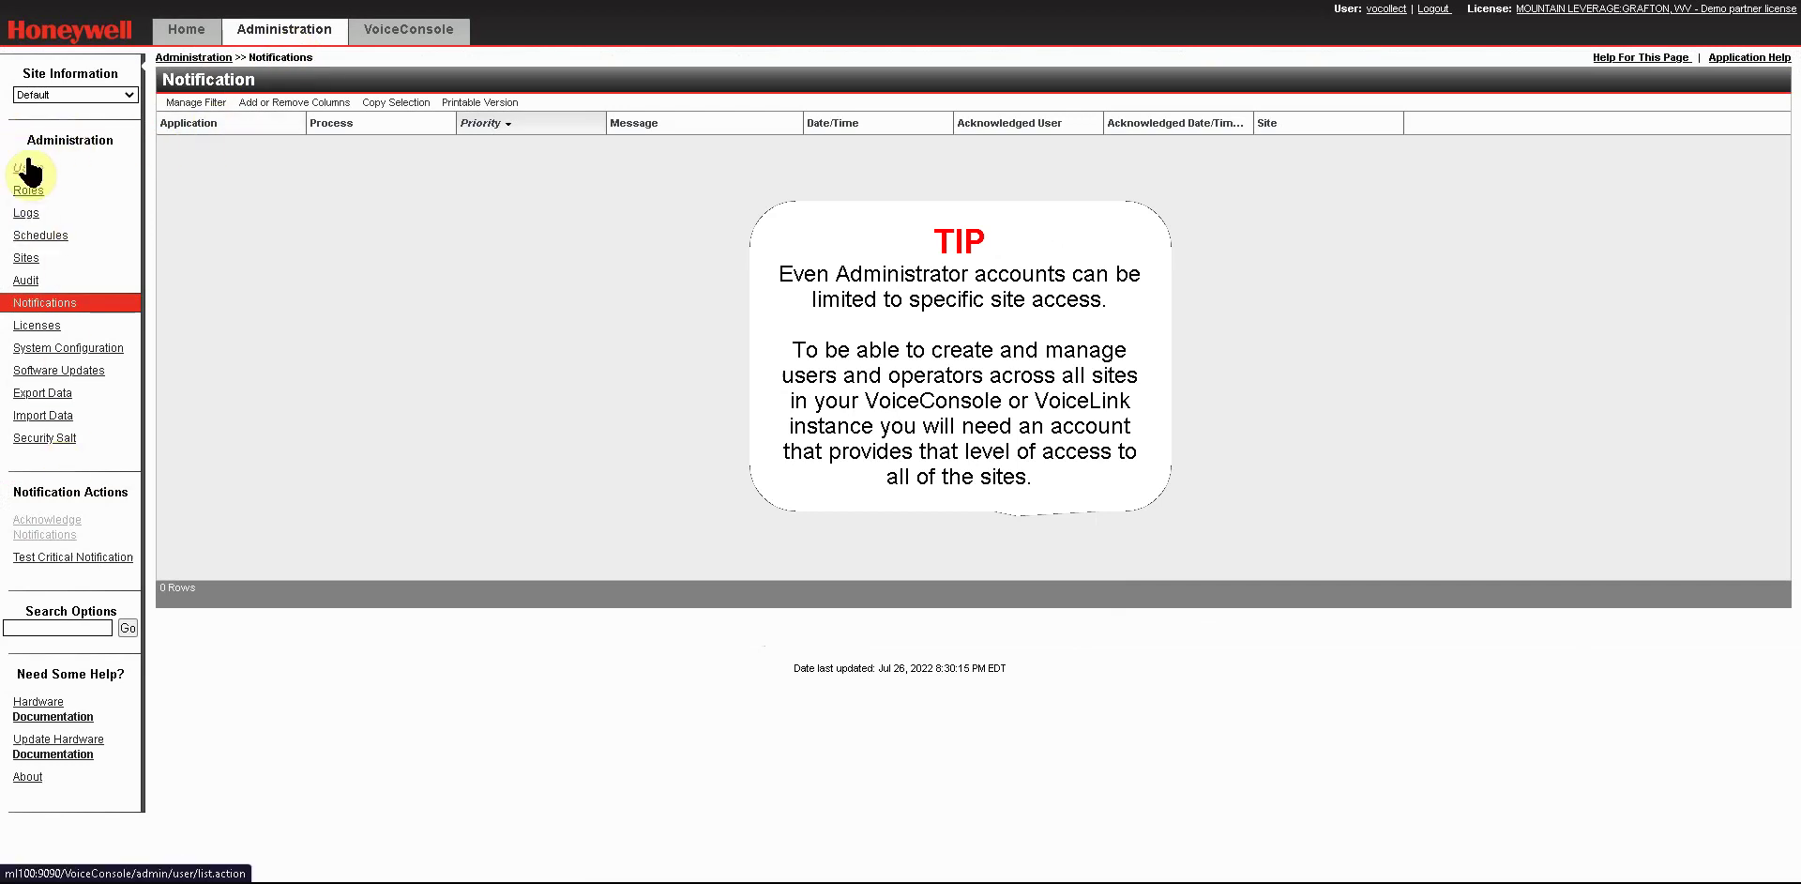
pyautogui.click(32, 171)
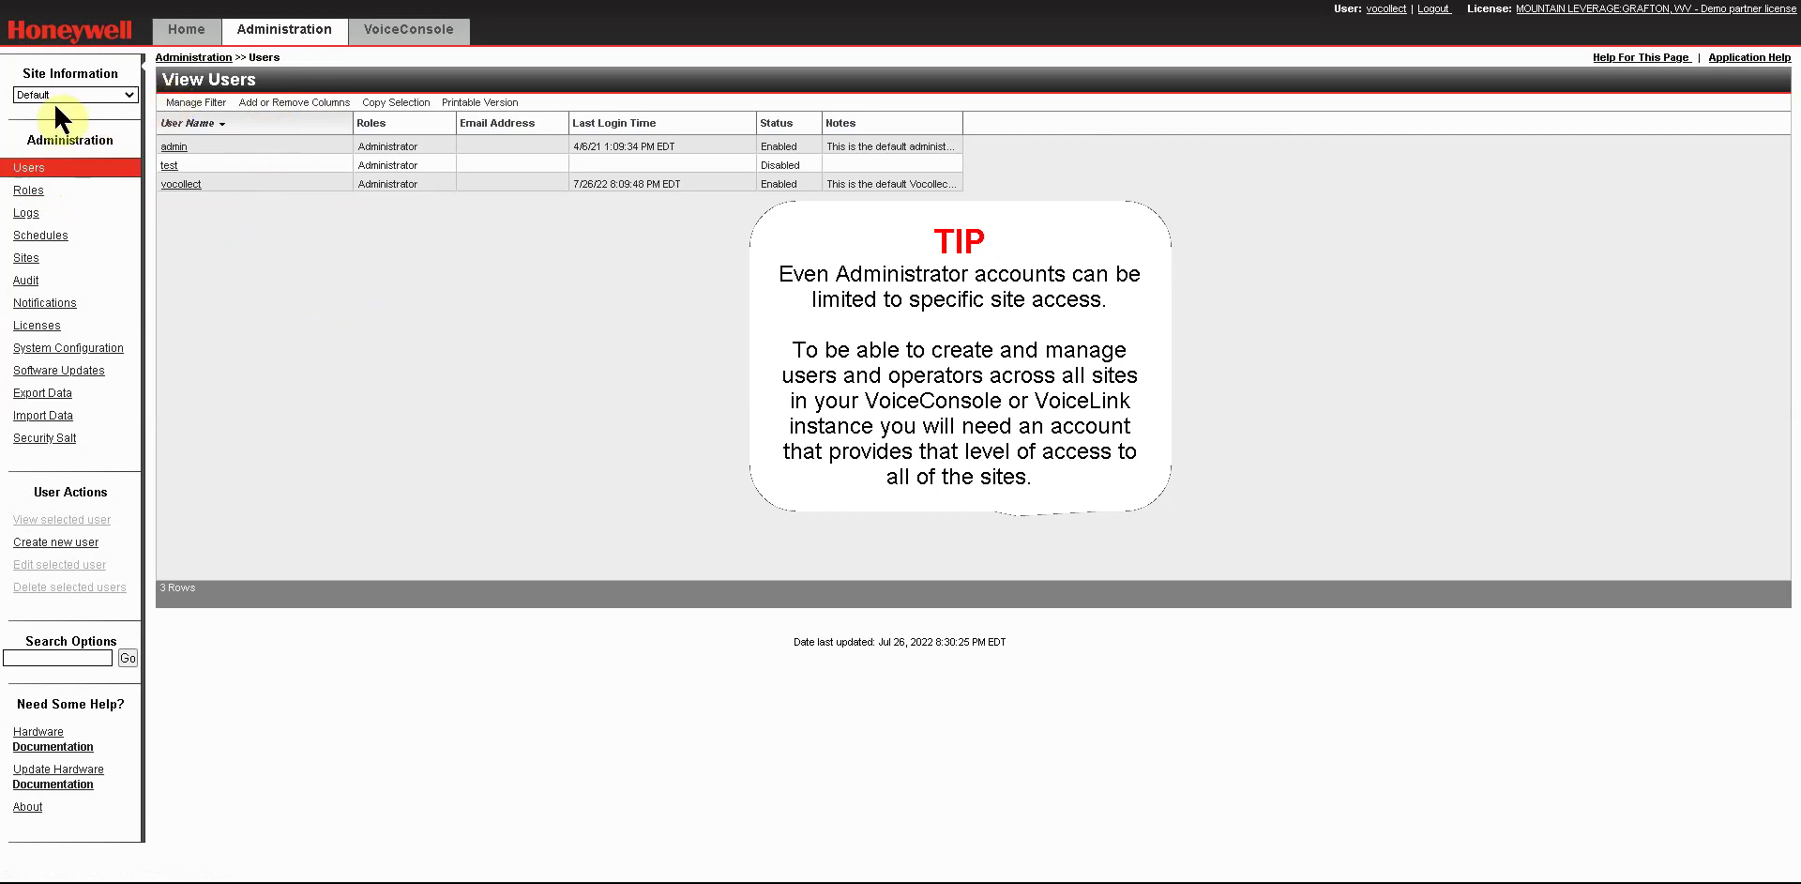
pyautogui.click(122, 94)
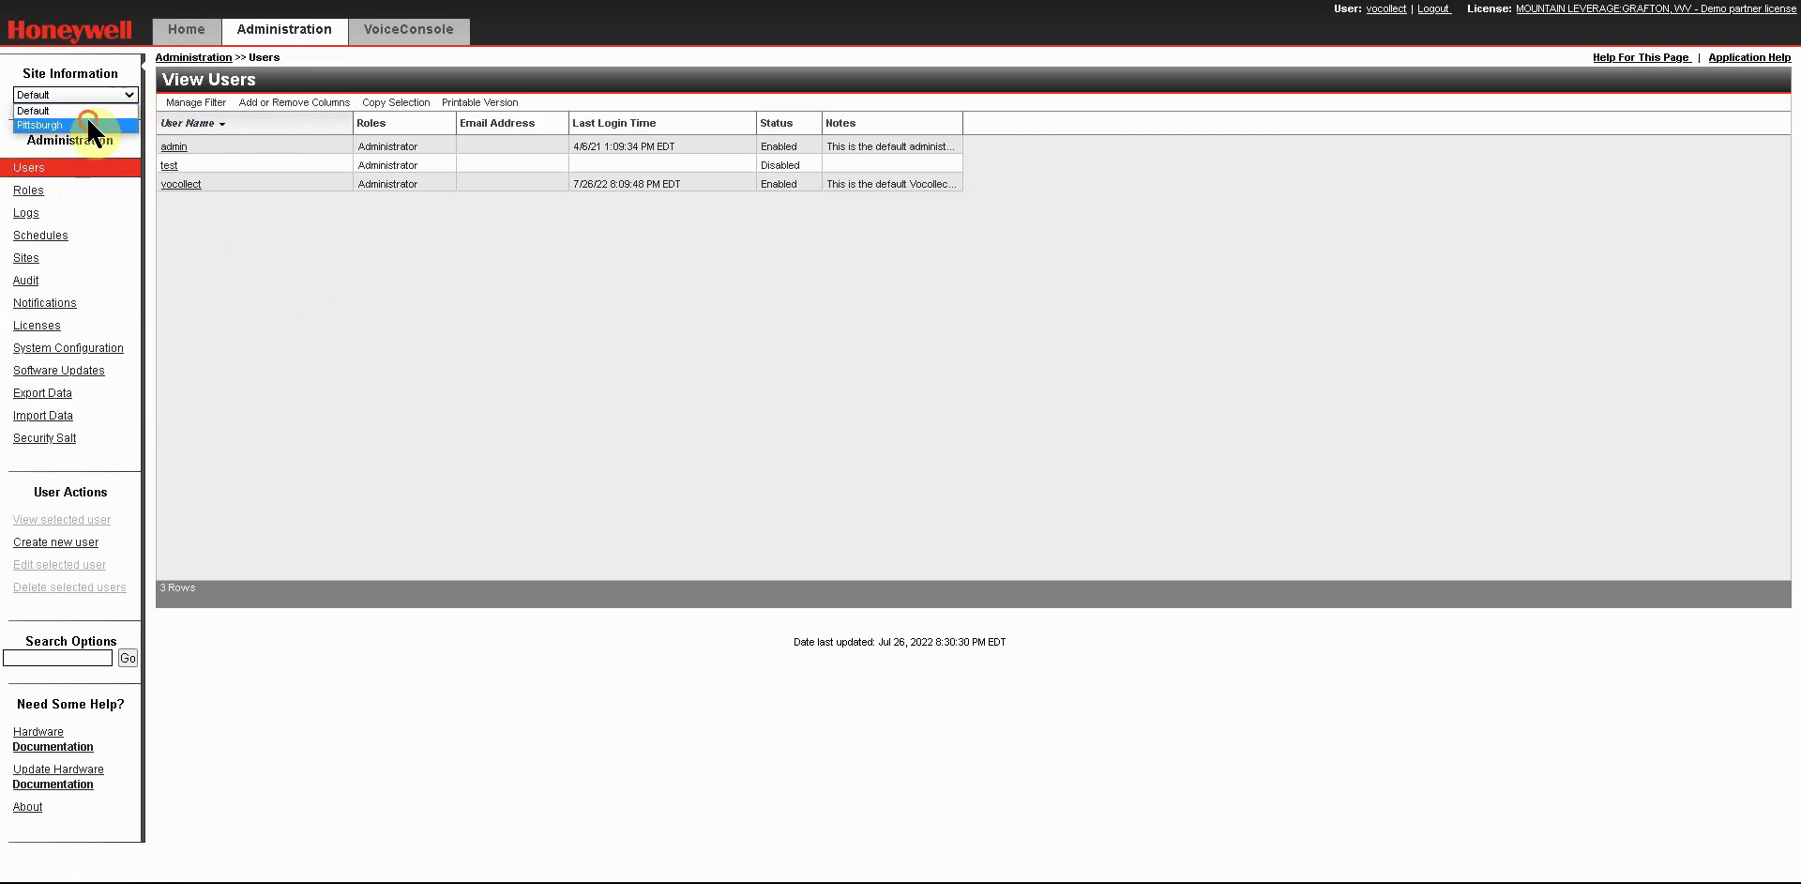
pyautogui.click(86, 123)
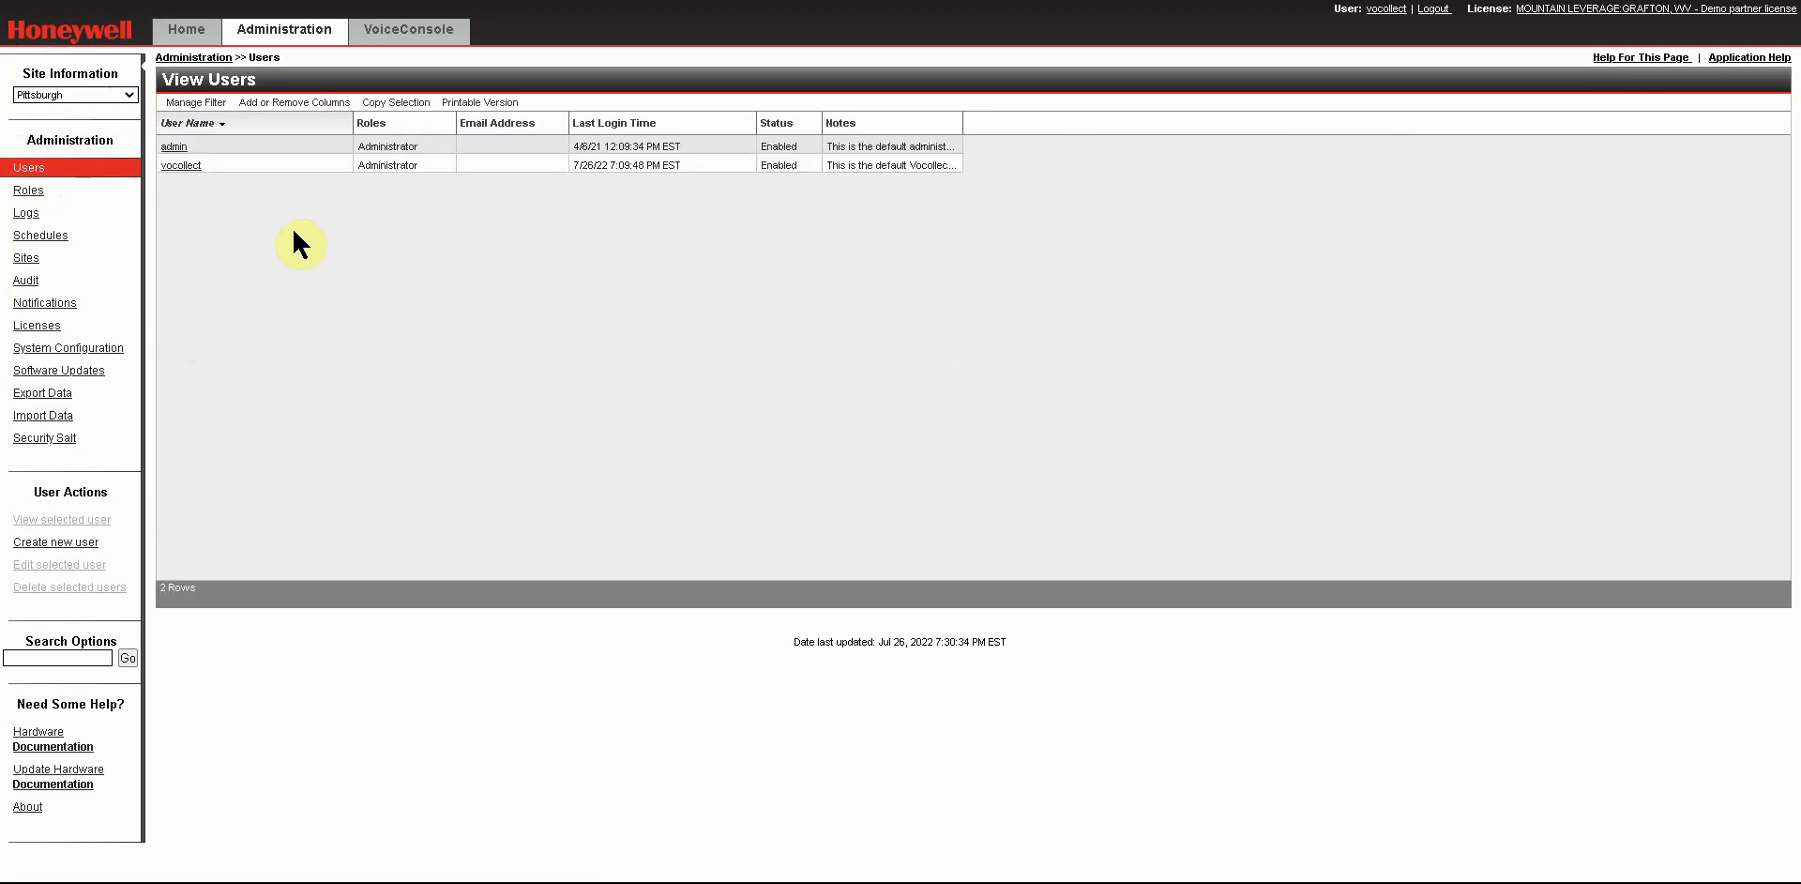
pyautogui.click(113, 94)
# Return to the Default site's users, select the test user, and start a new user.
pyautogui.click(108, 111)
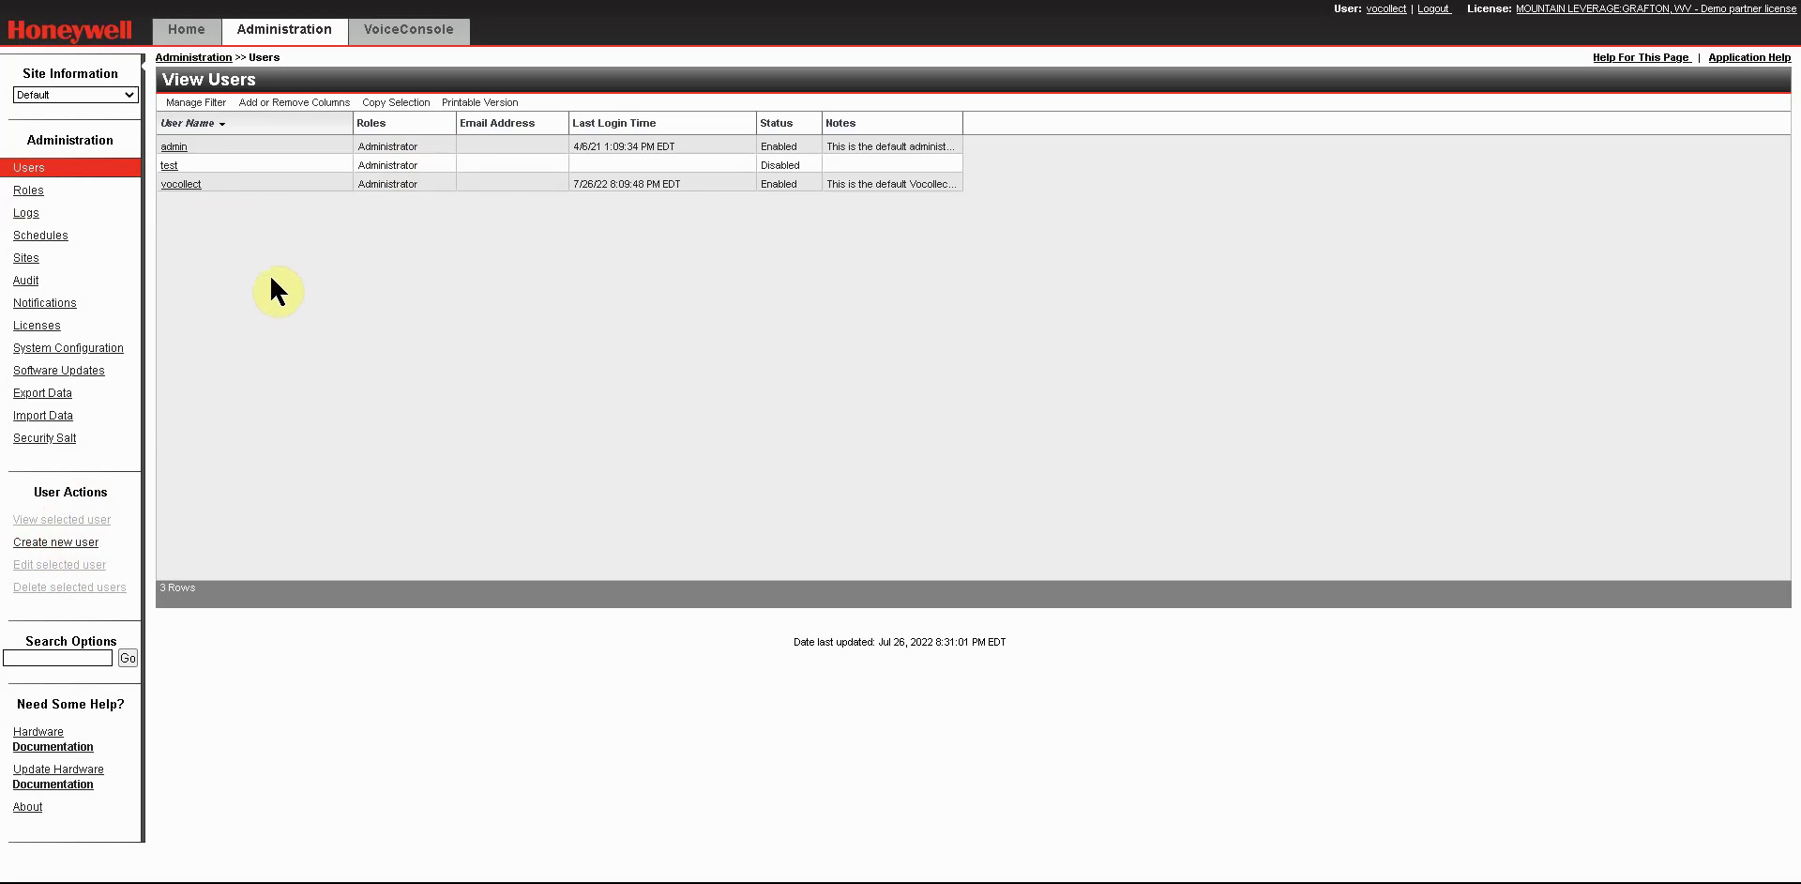
pyautogui.click(300, 165)
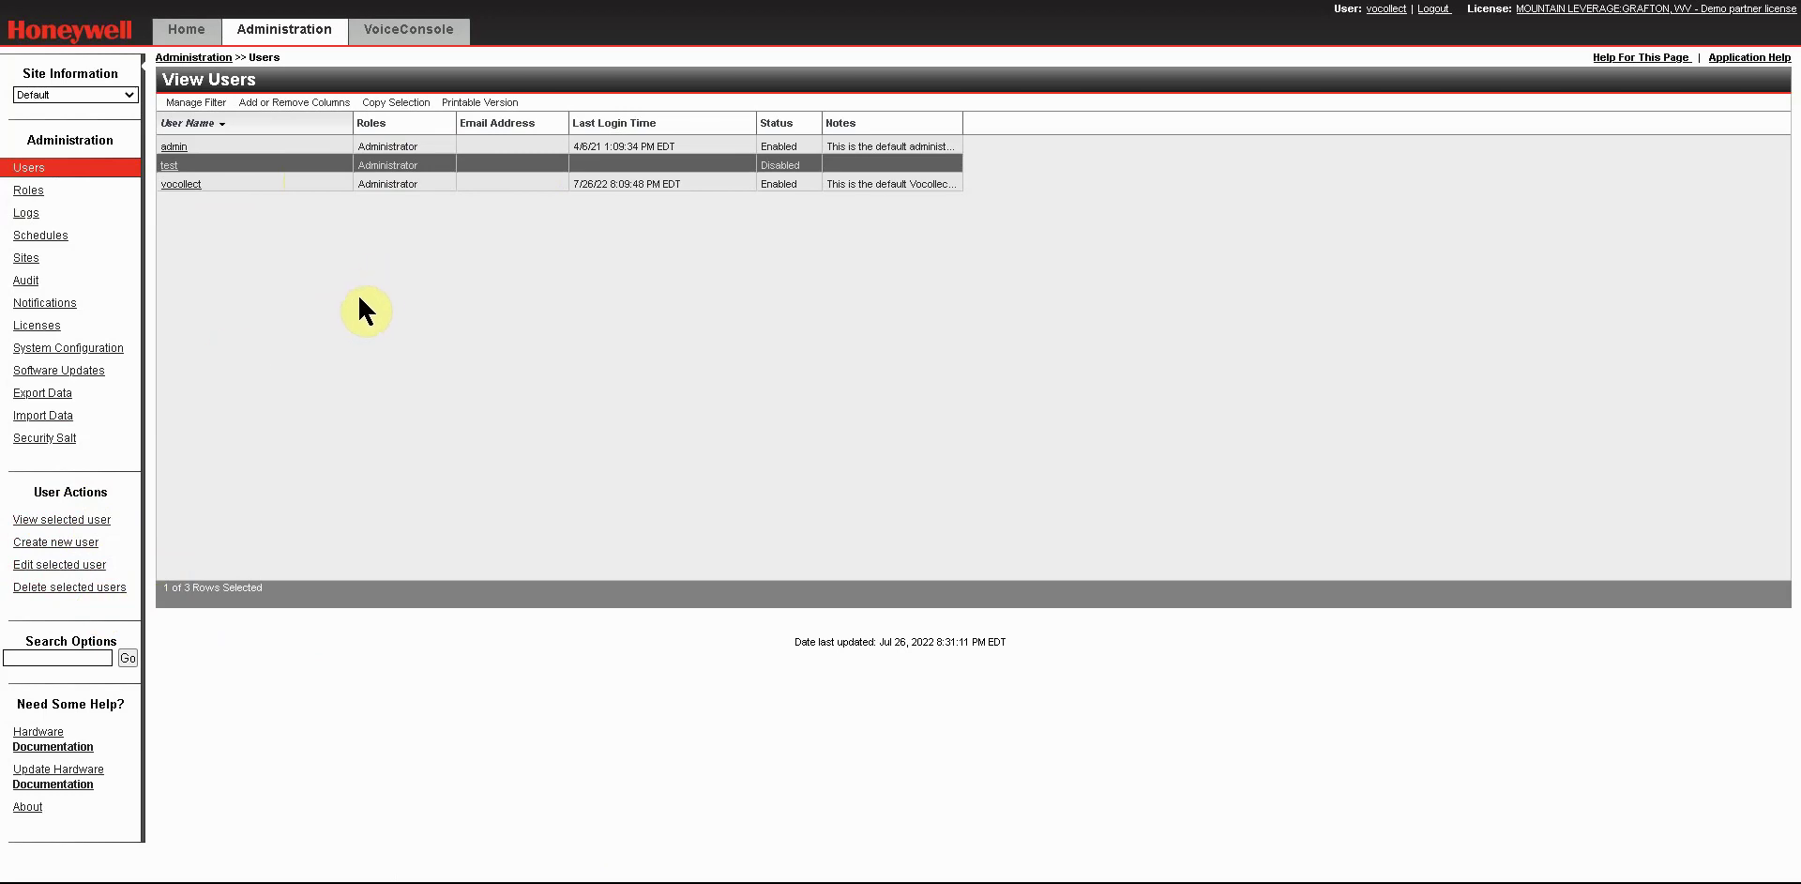
pyautogui.click(66, 544)
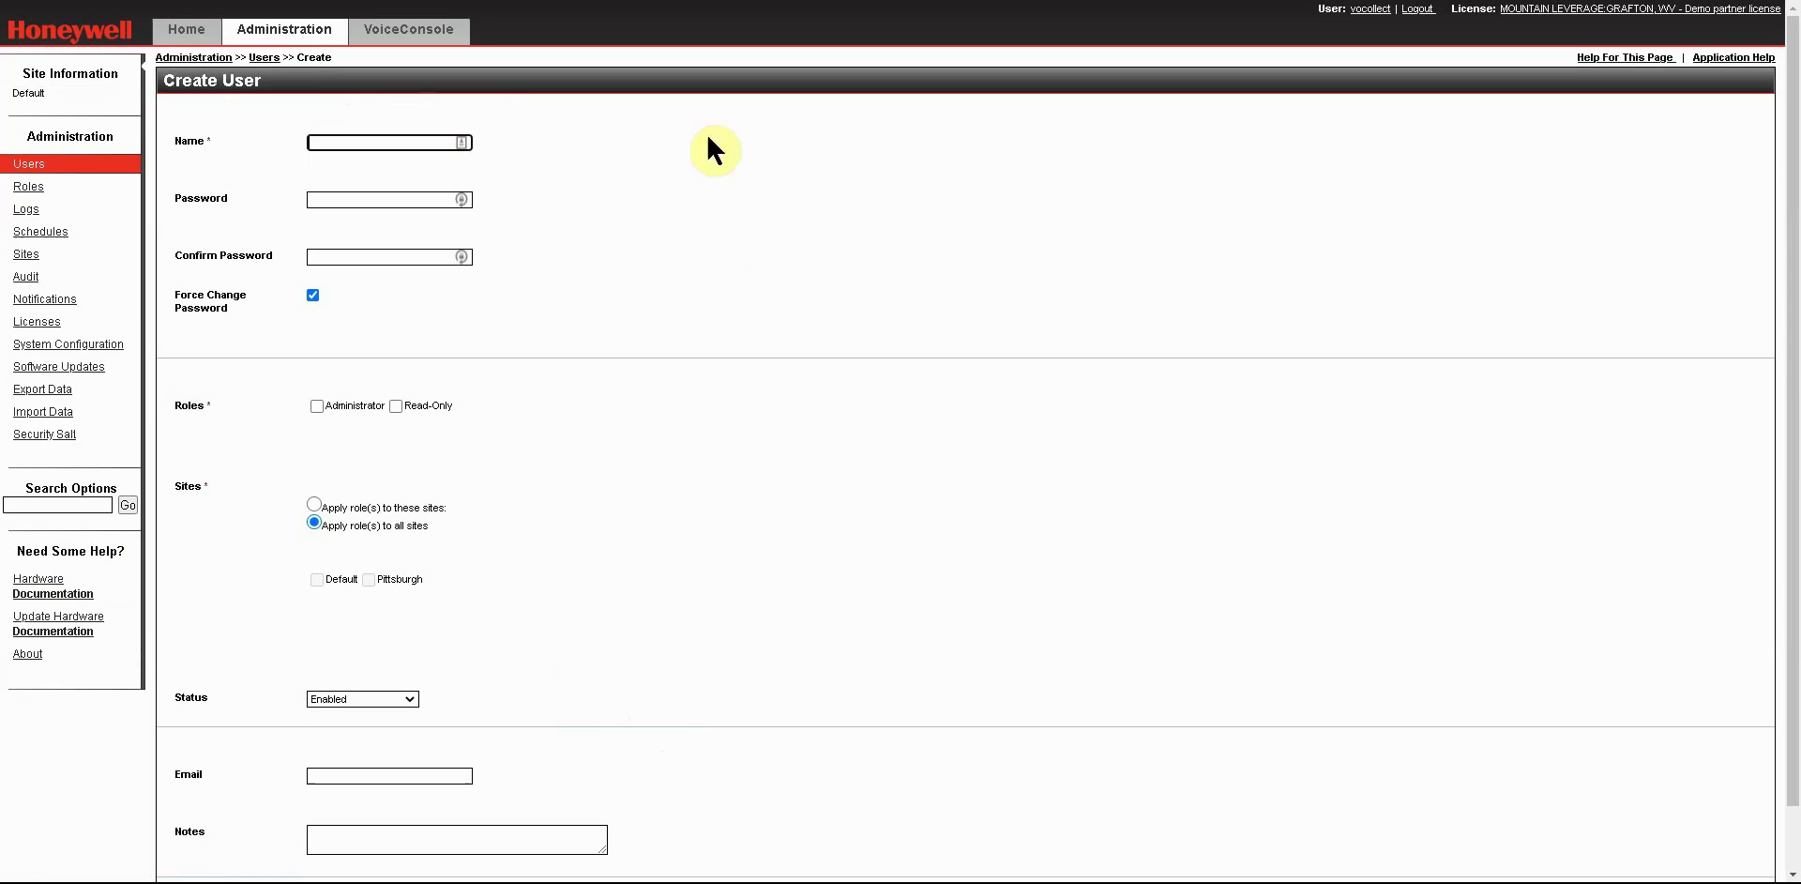
pyautogui.click(355, 140)
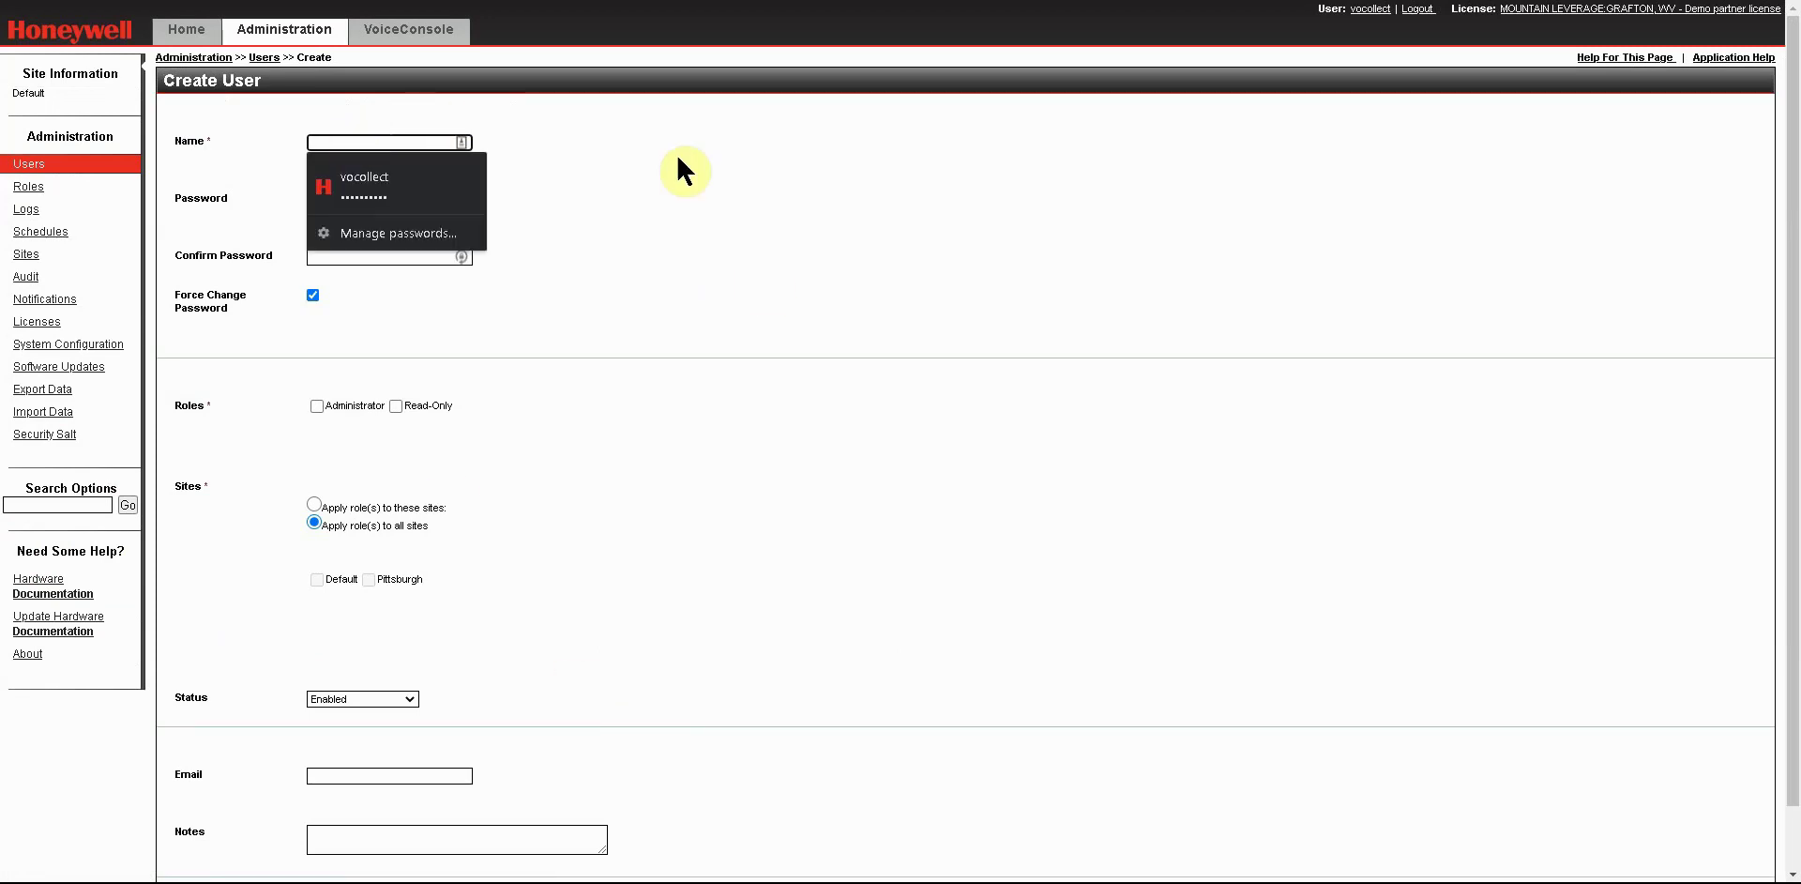
pyautogui.click(704, 183)
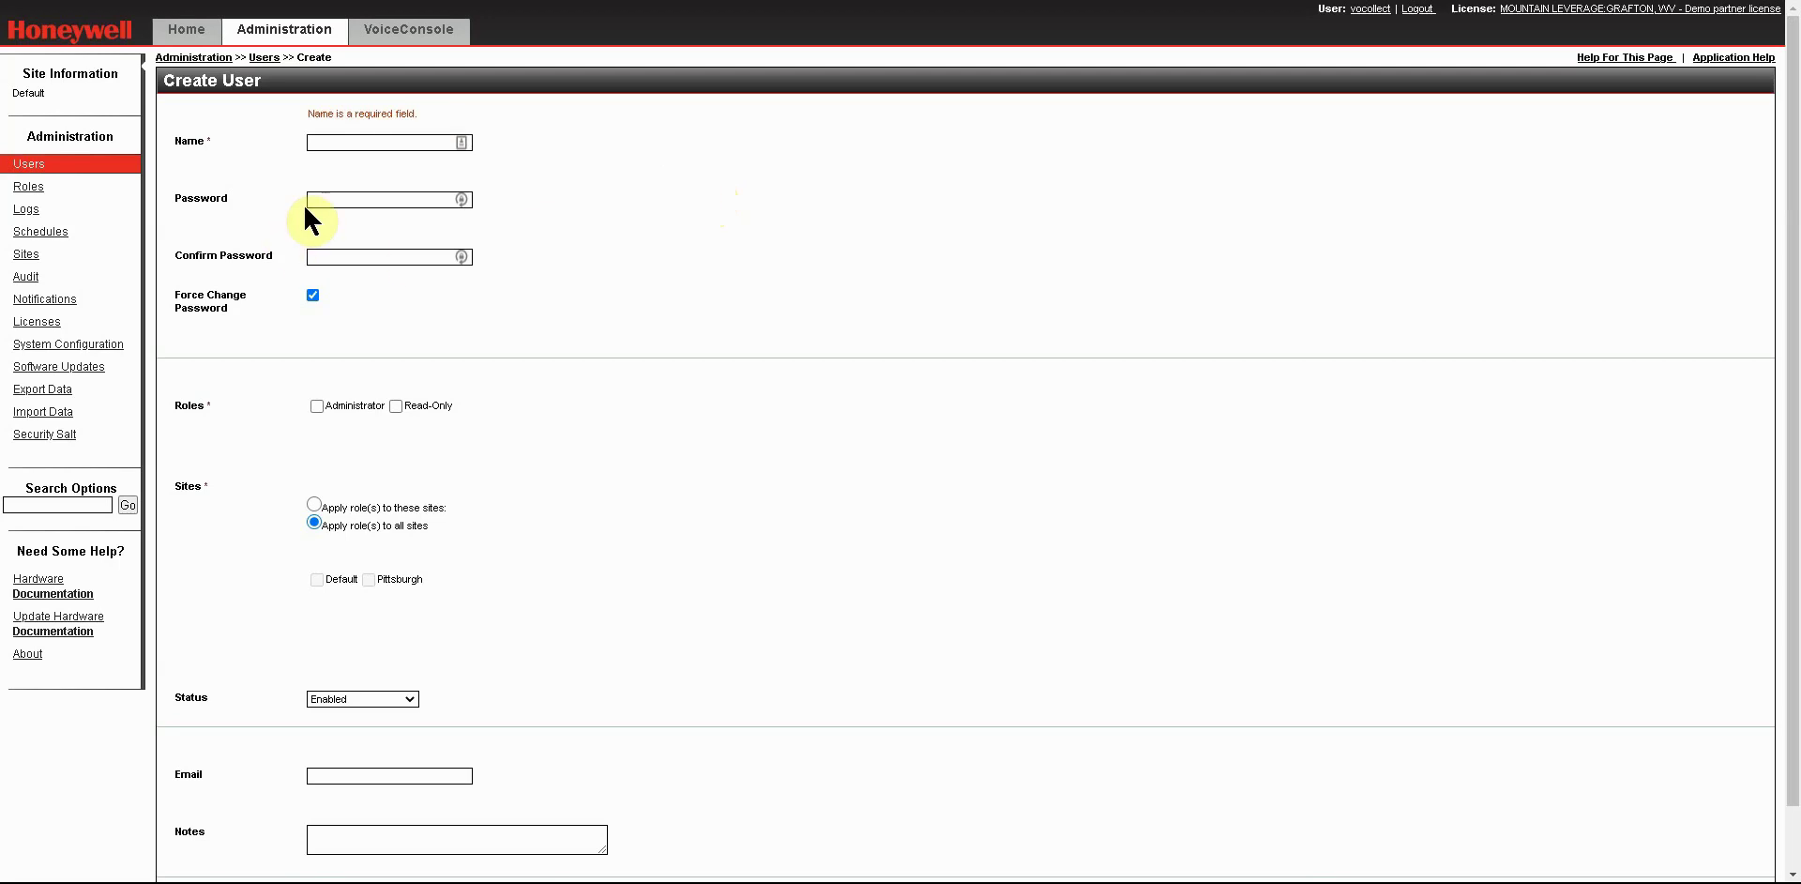
pyautogui.click(325, 257)
# Enter name Test2, a matching password and confirmation, and tick the Read-Only role.
pyautogui.click(376, 142)
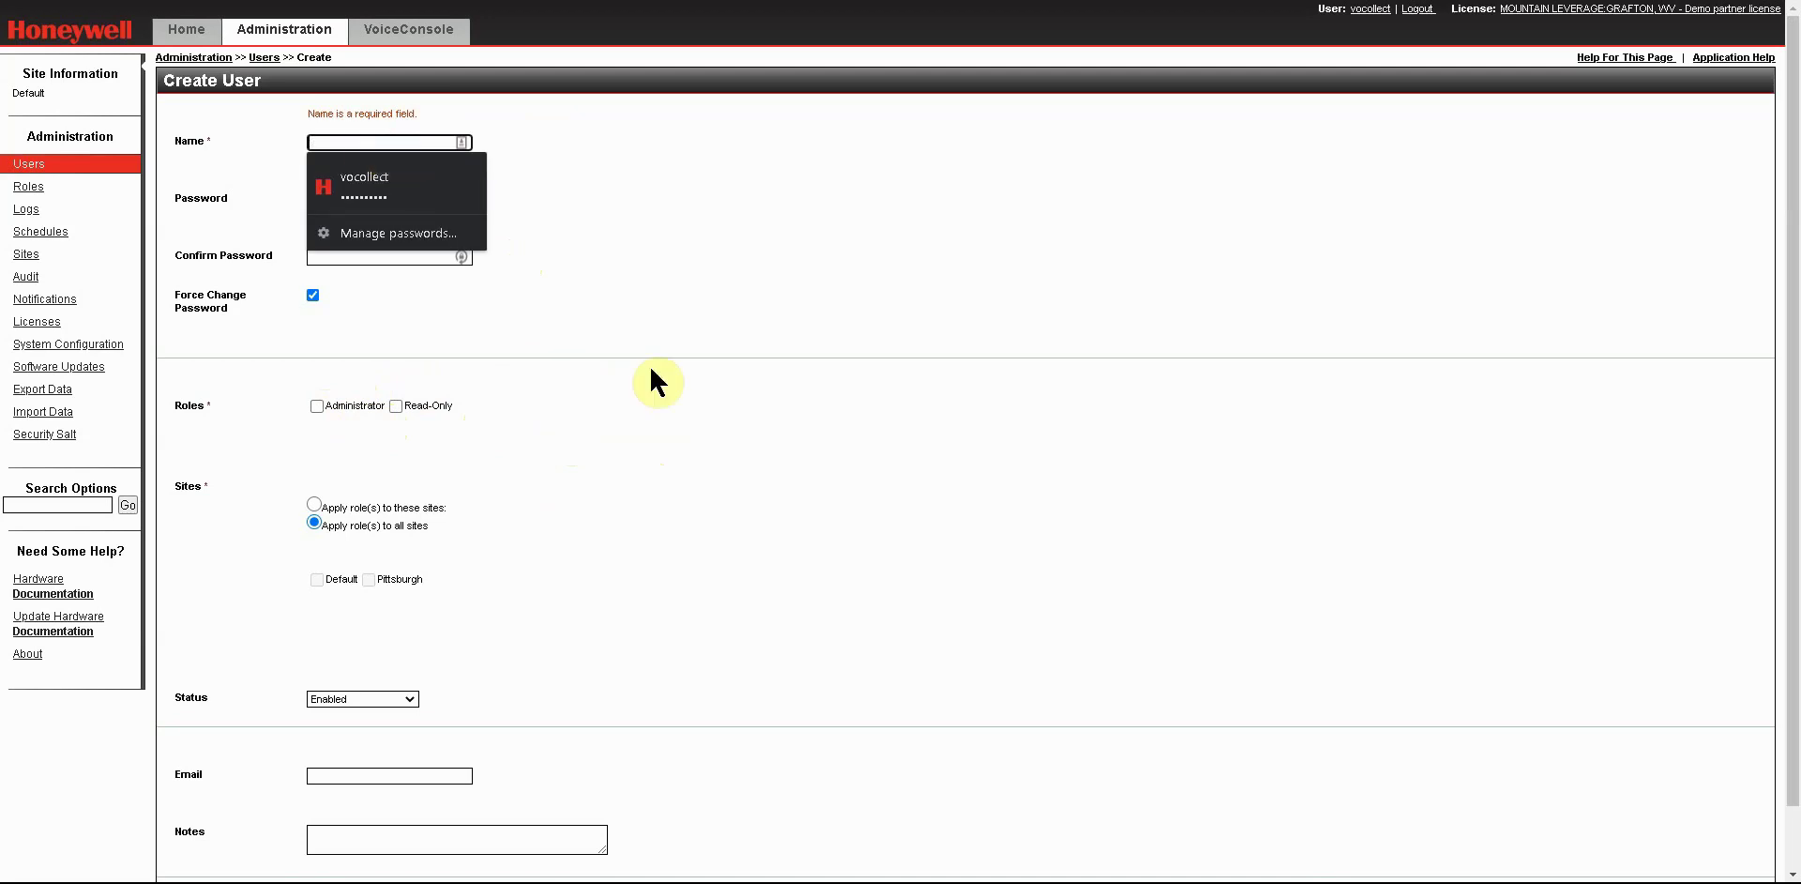
pyautogui.write('Test2')
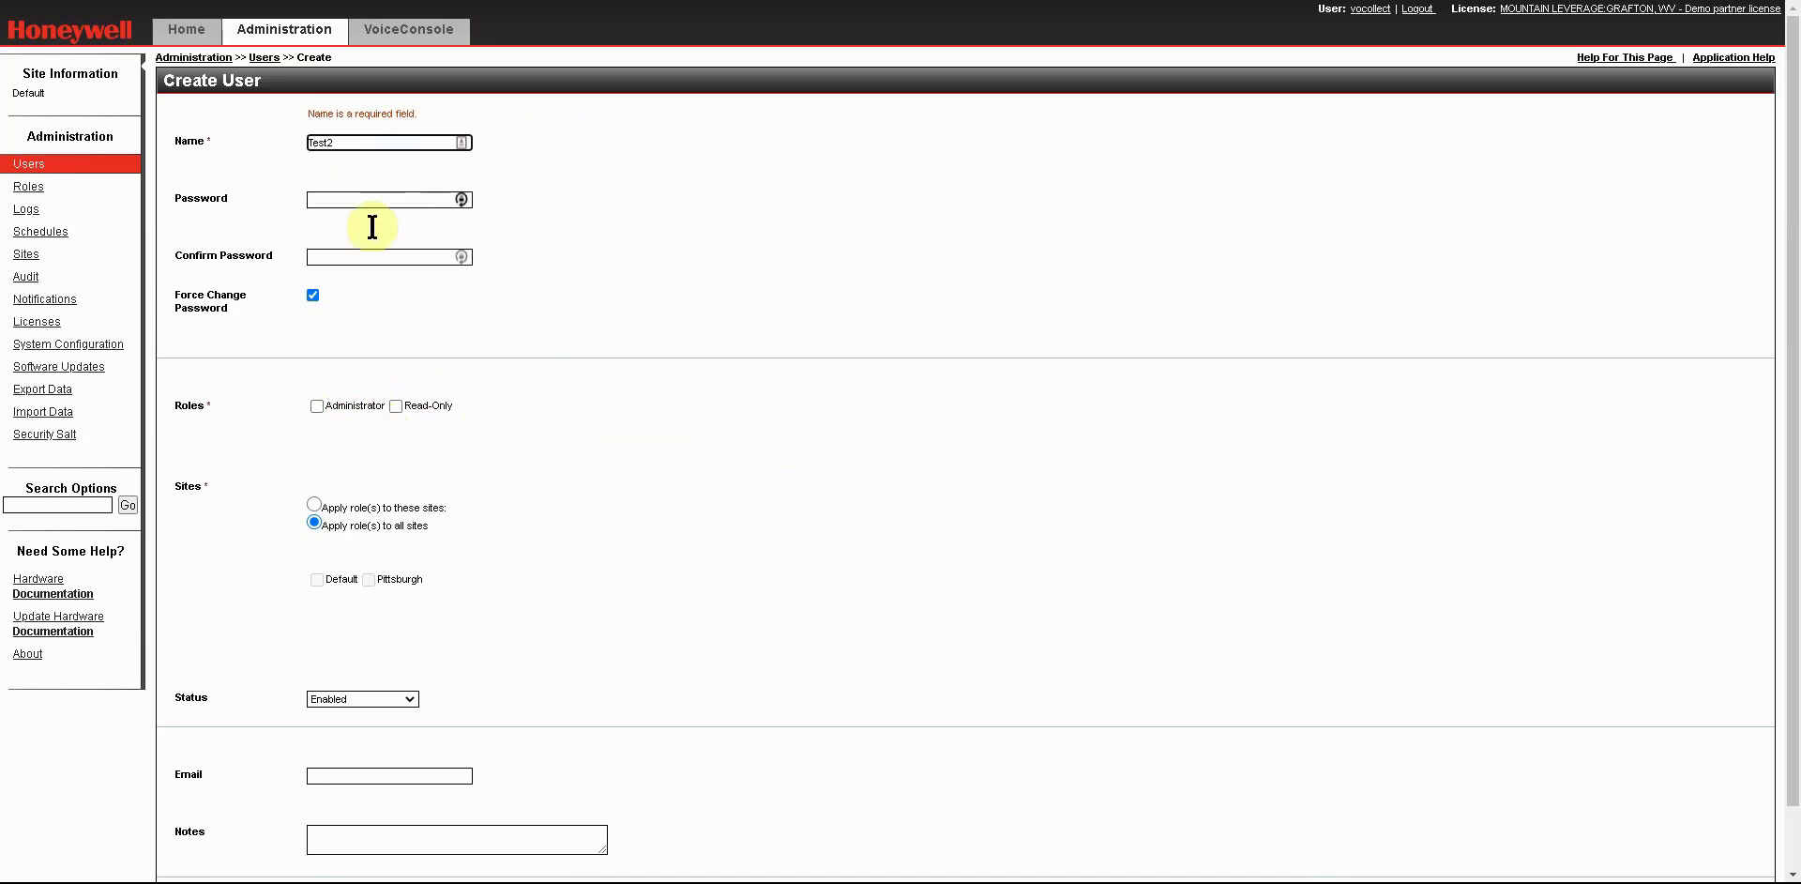
pyautogui.click(338, 199)
pyautogui.write('1234567')
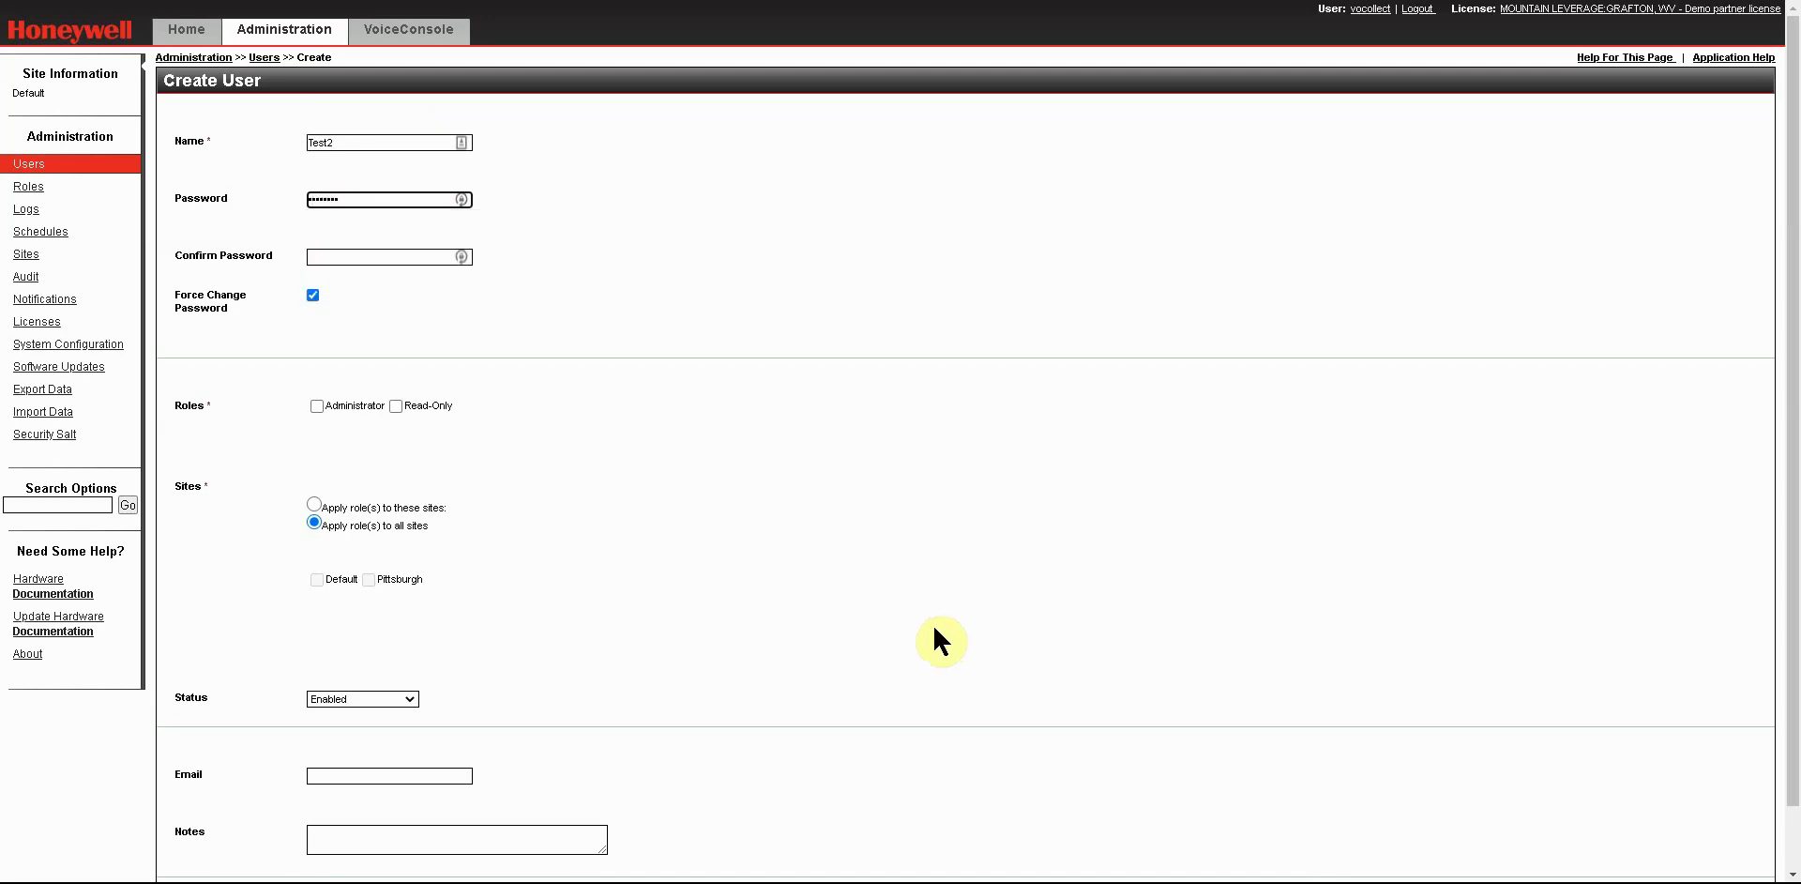
pyautogui.press('Tab')
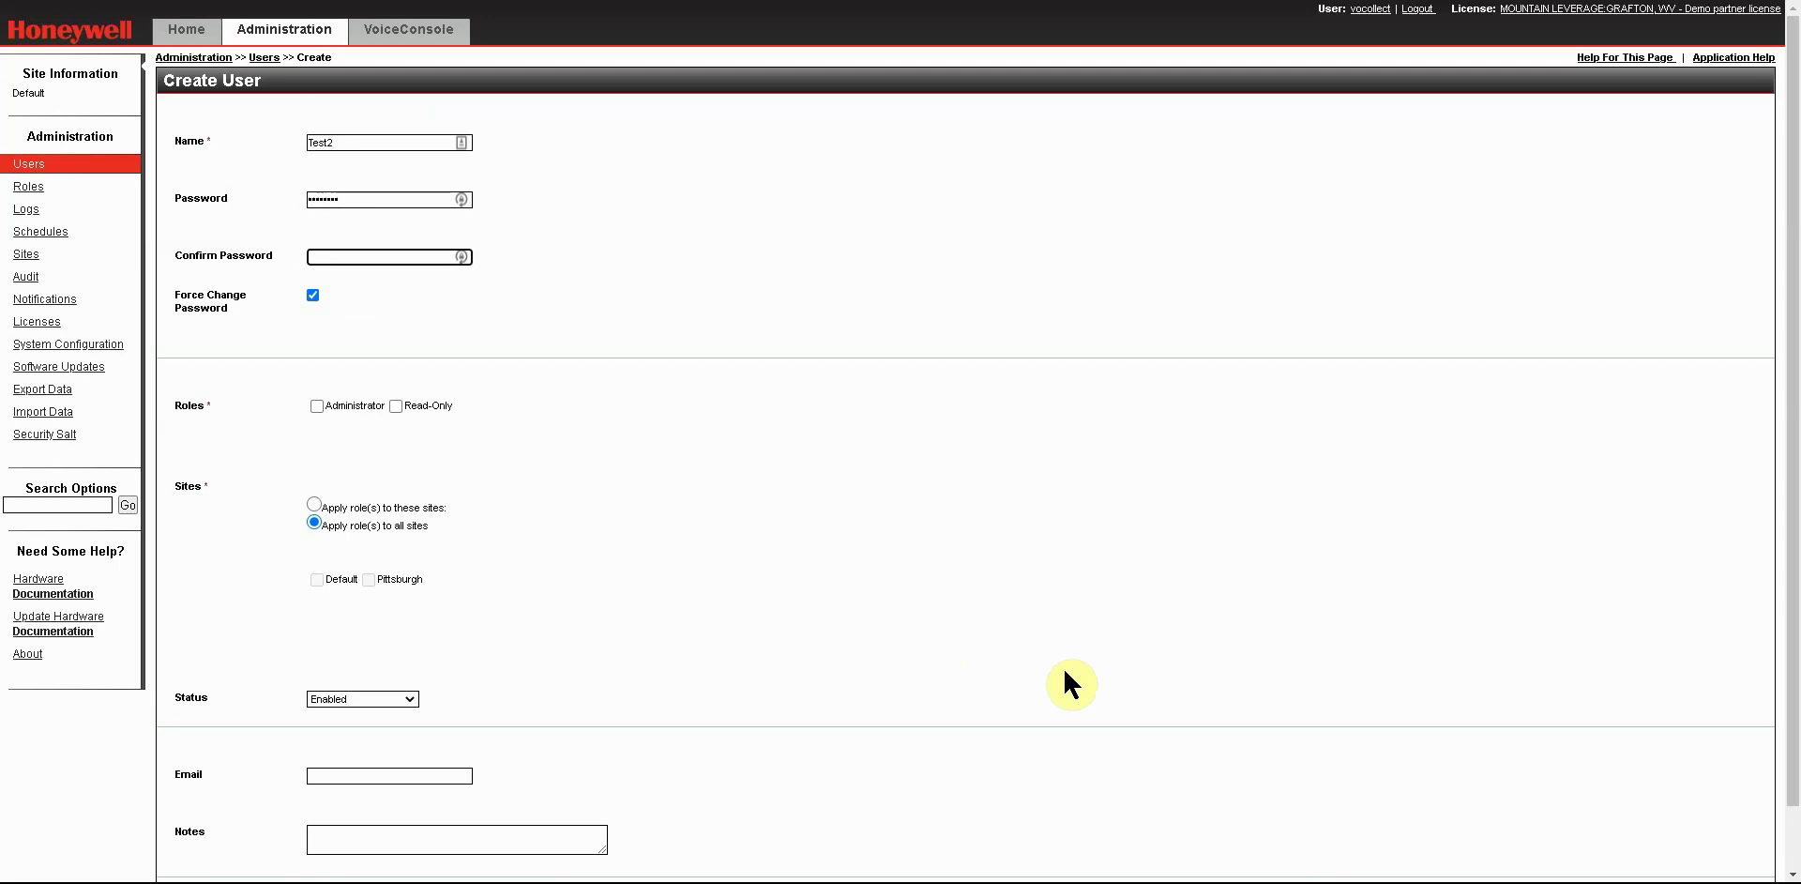
pyautogui.write('1234567')
pyautogui.click(374, 323)
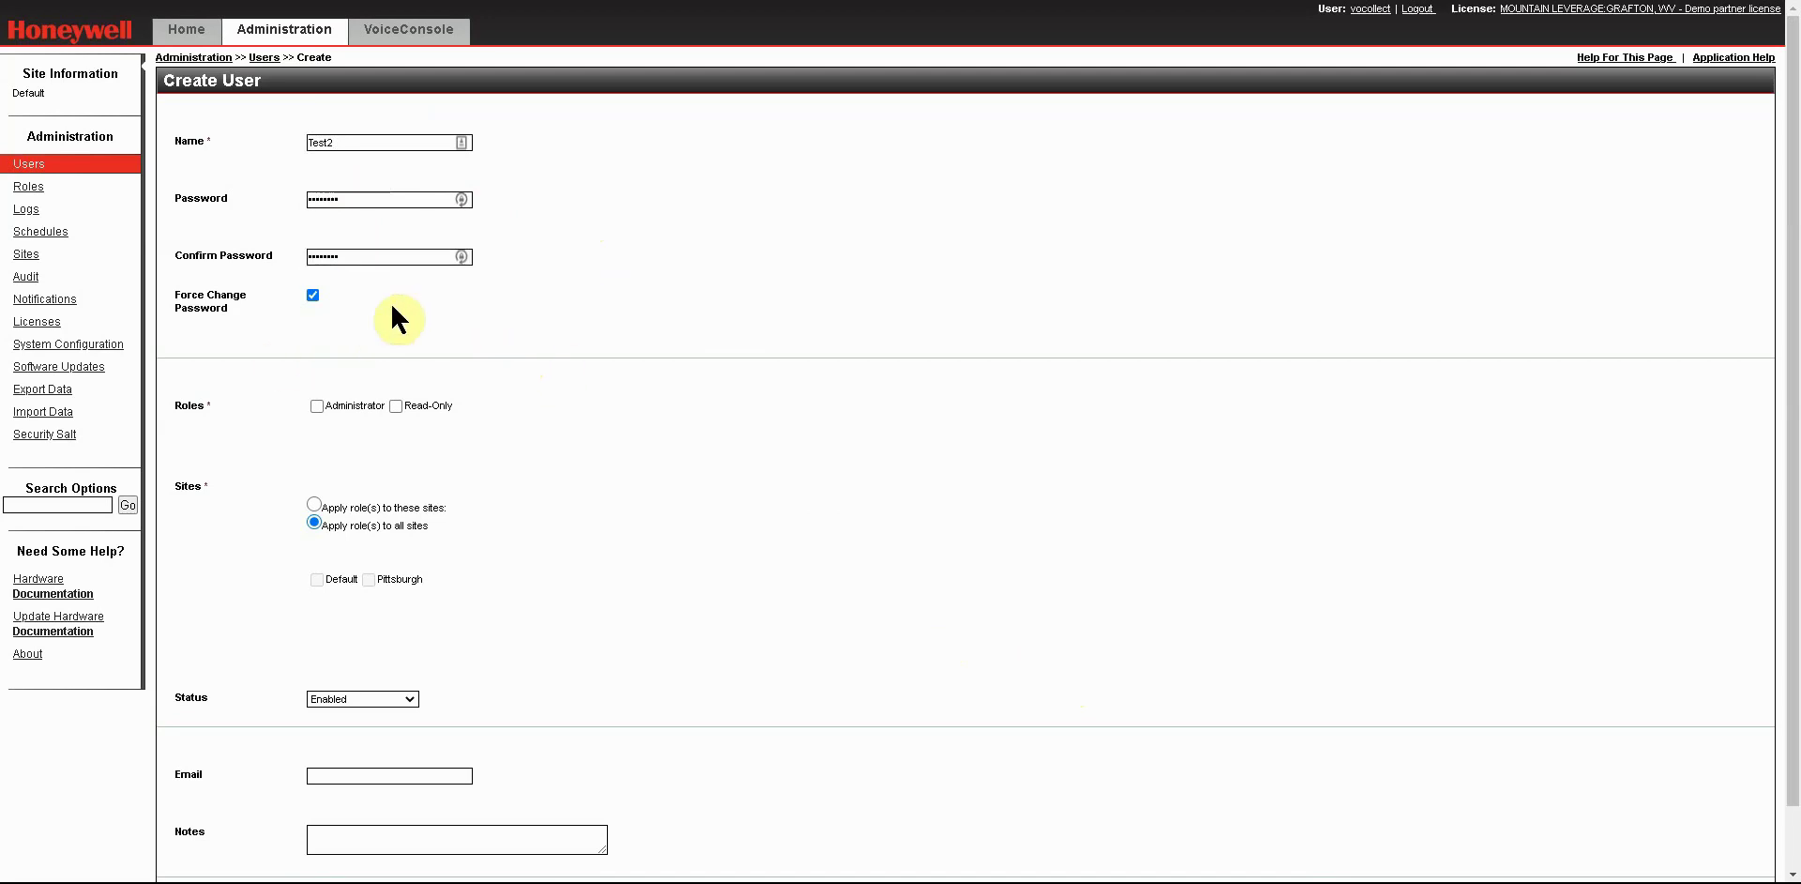
pyautogui.click(395, 405)
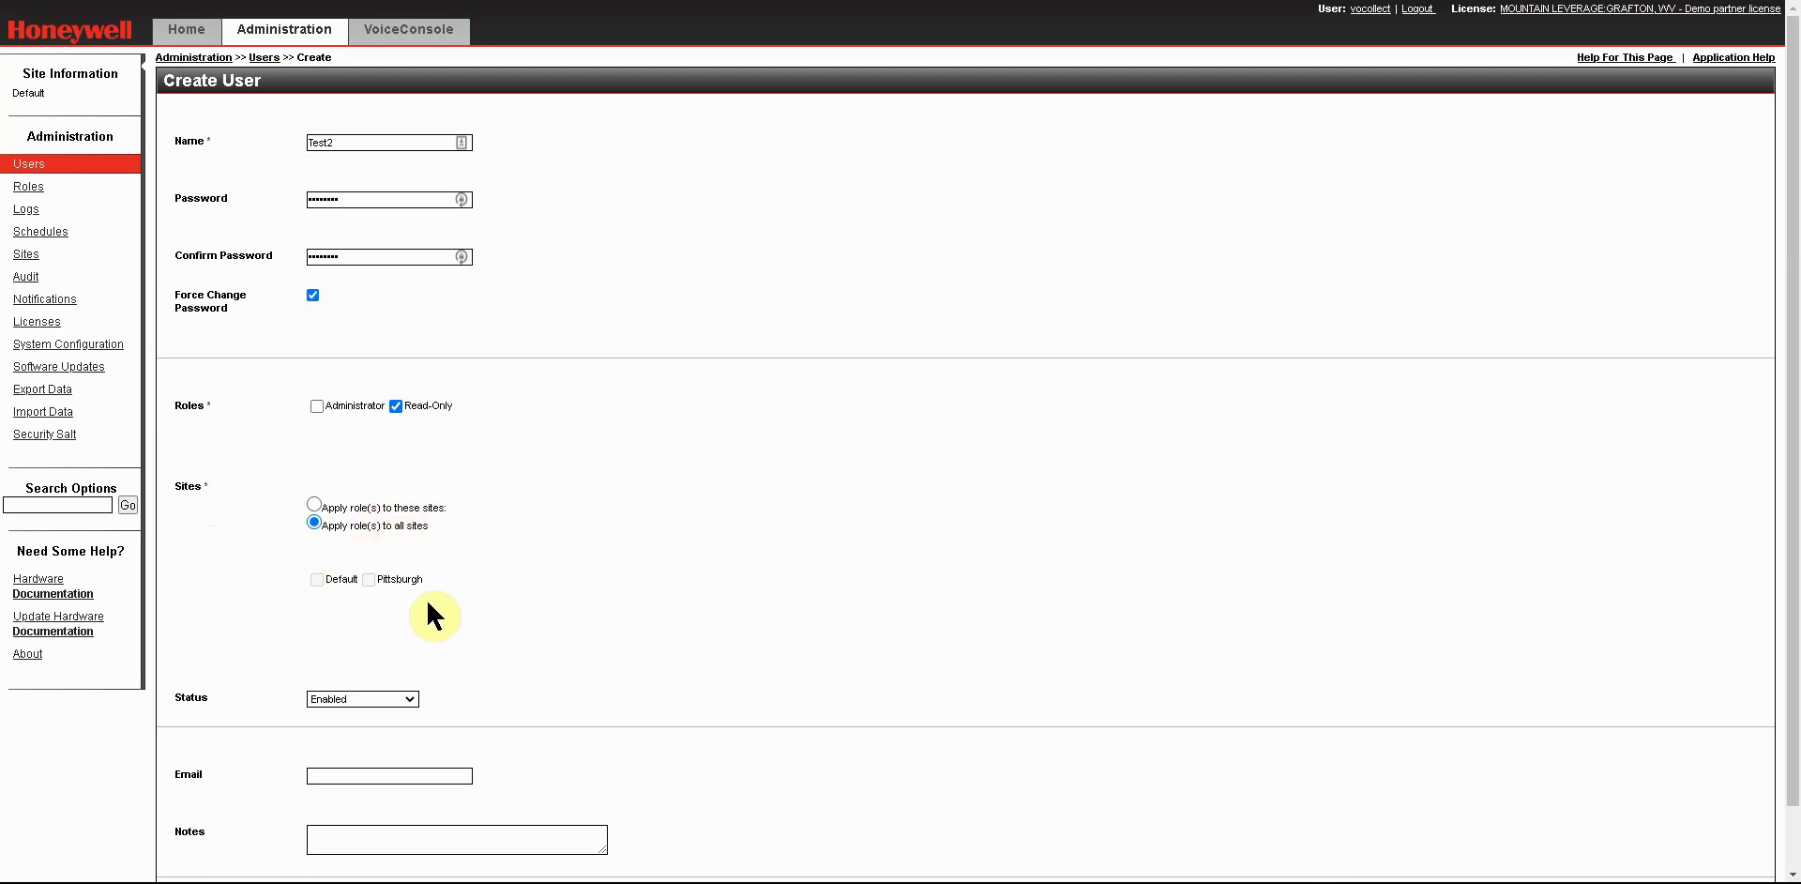
# Limit the new user's roles to chosen sites only, then move down to the email field.
pyautogui.click(315, 504)
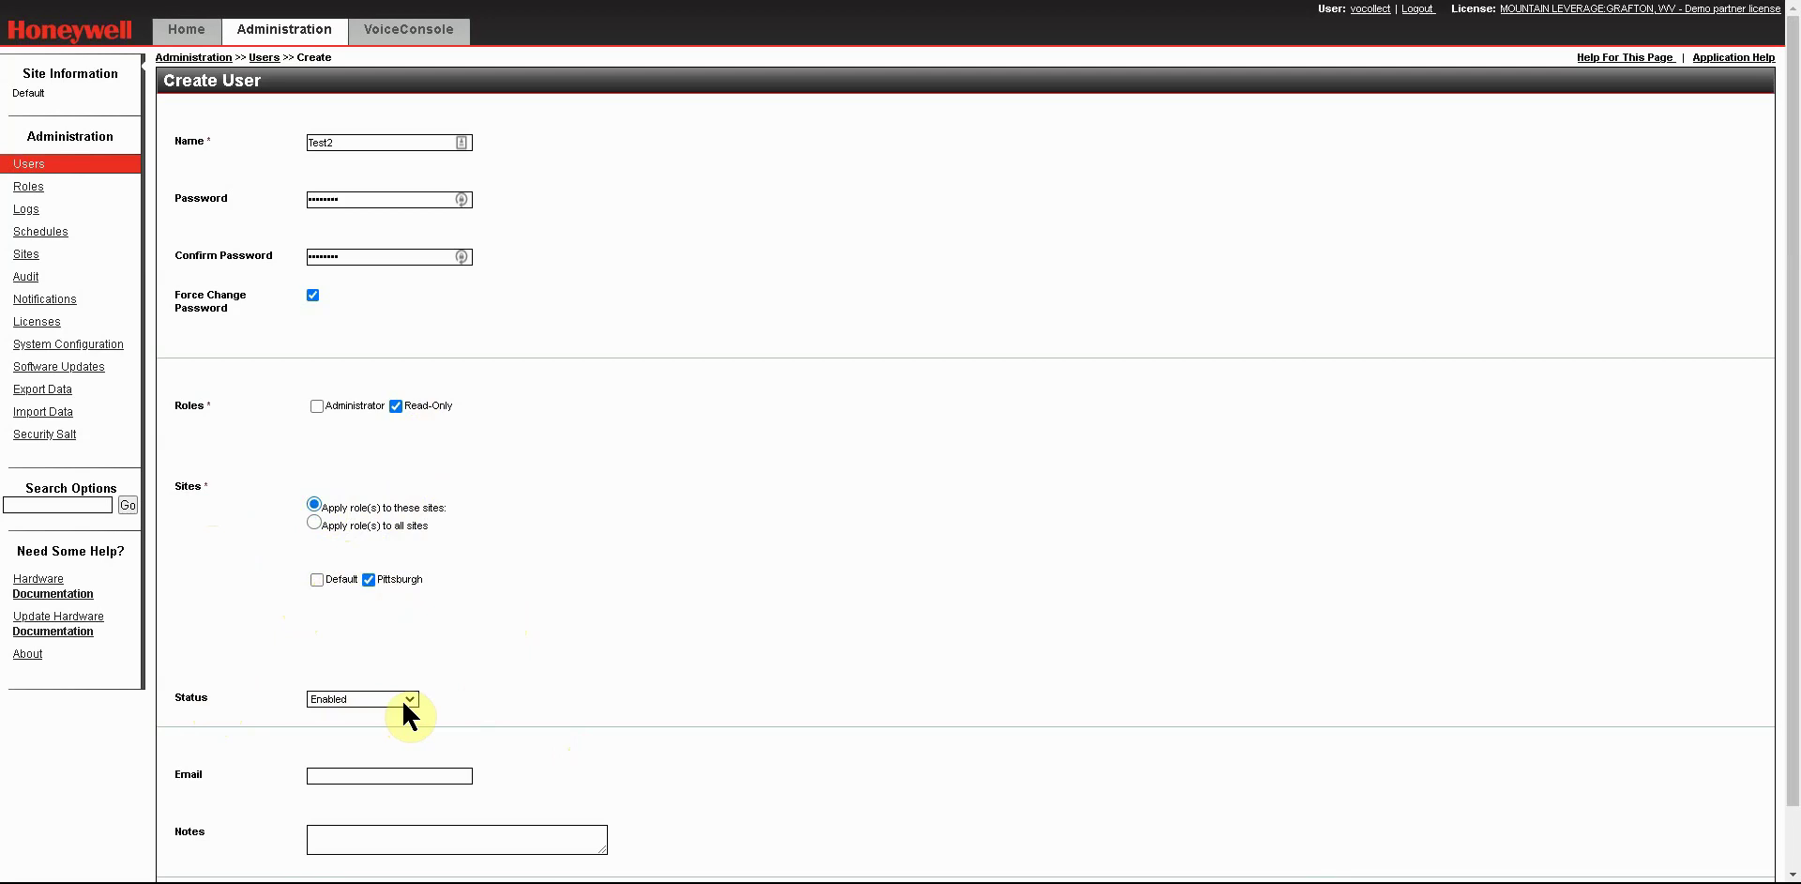
pyautogui.scroll(-2, 594, 650)
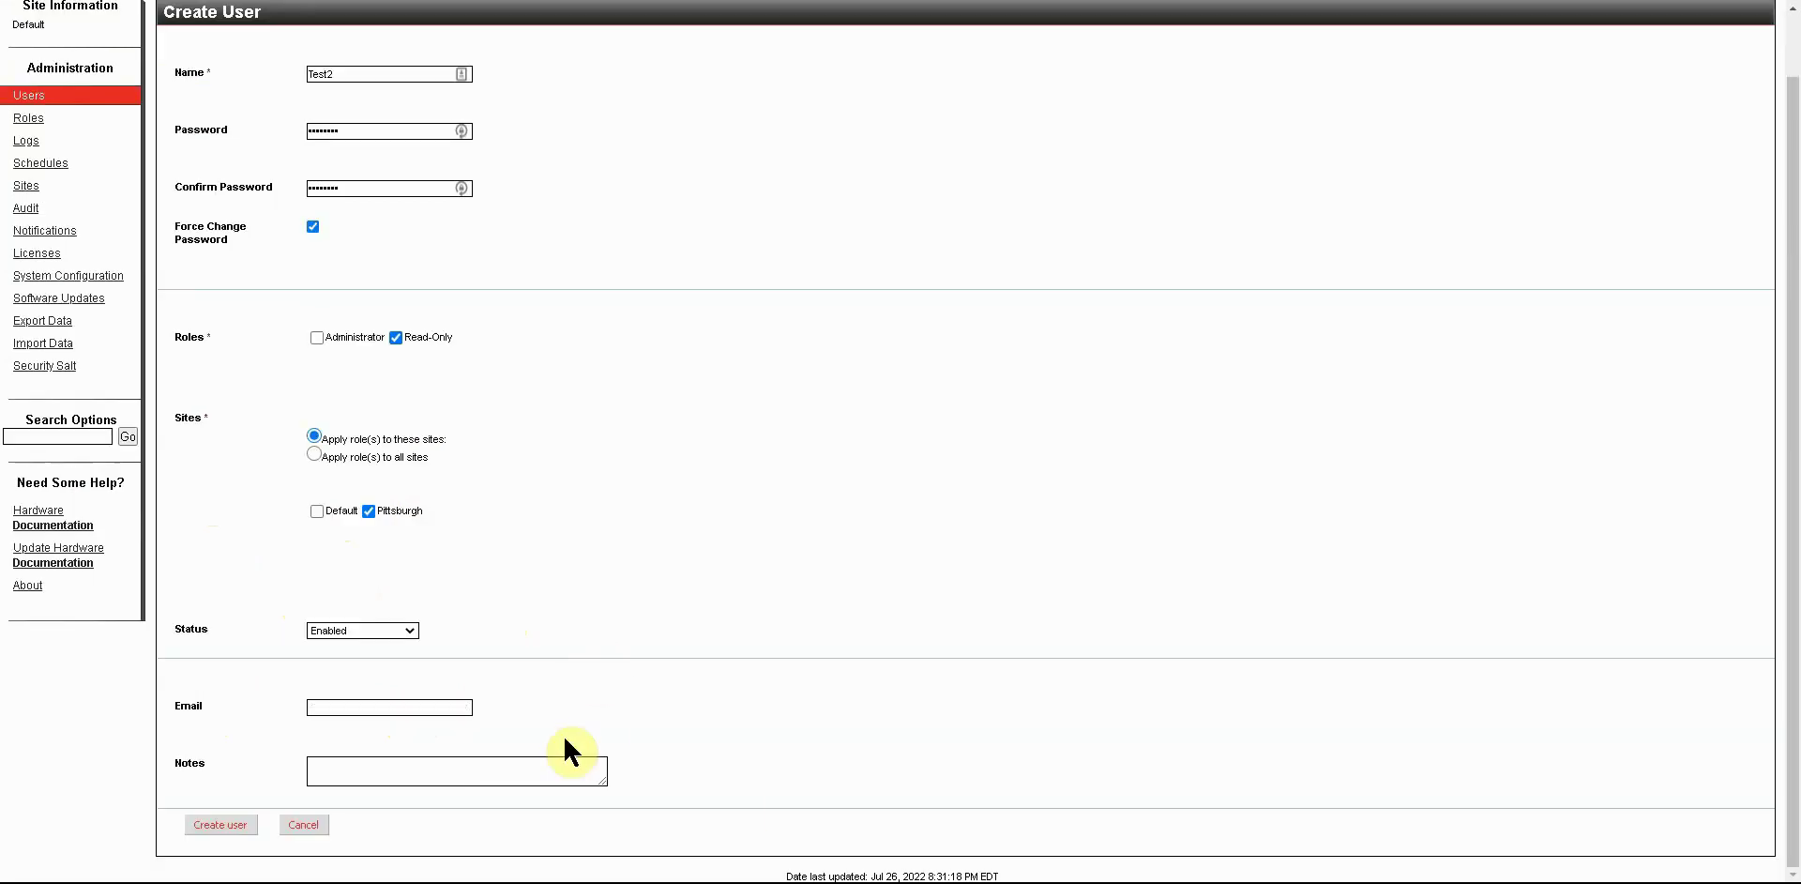
pyautogui.click(316, 705)
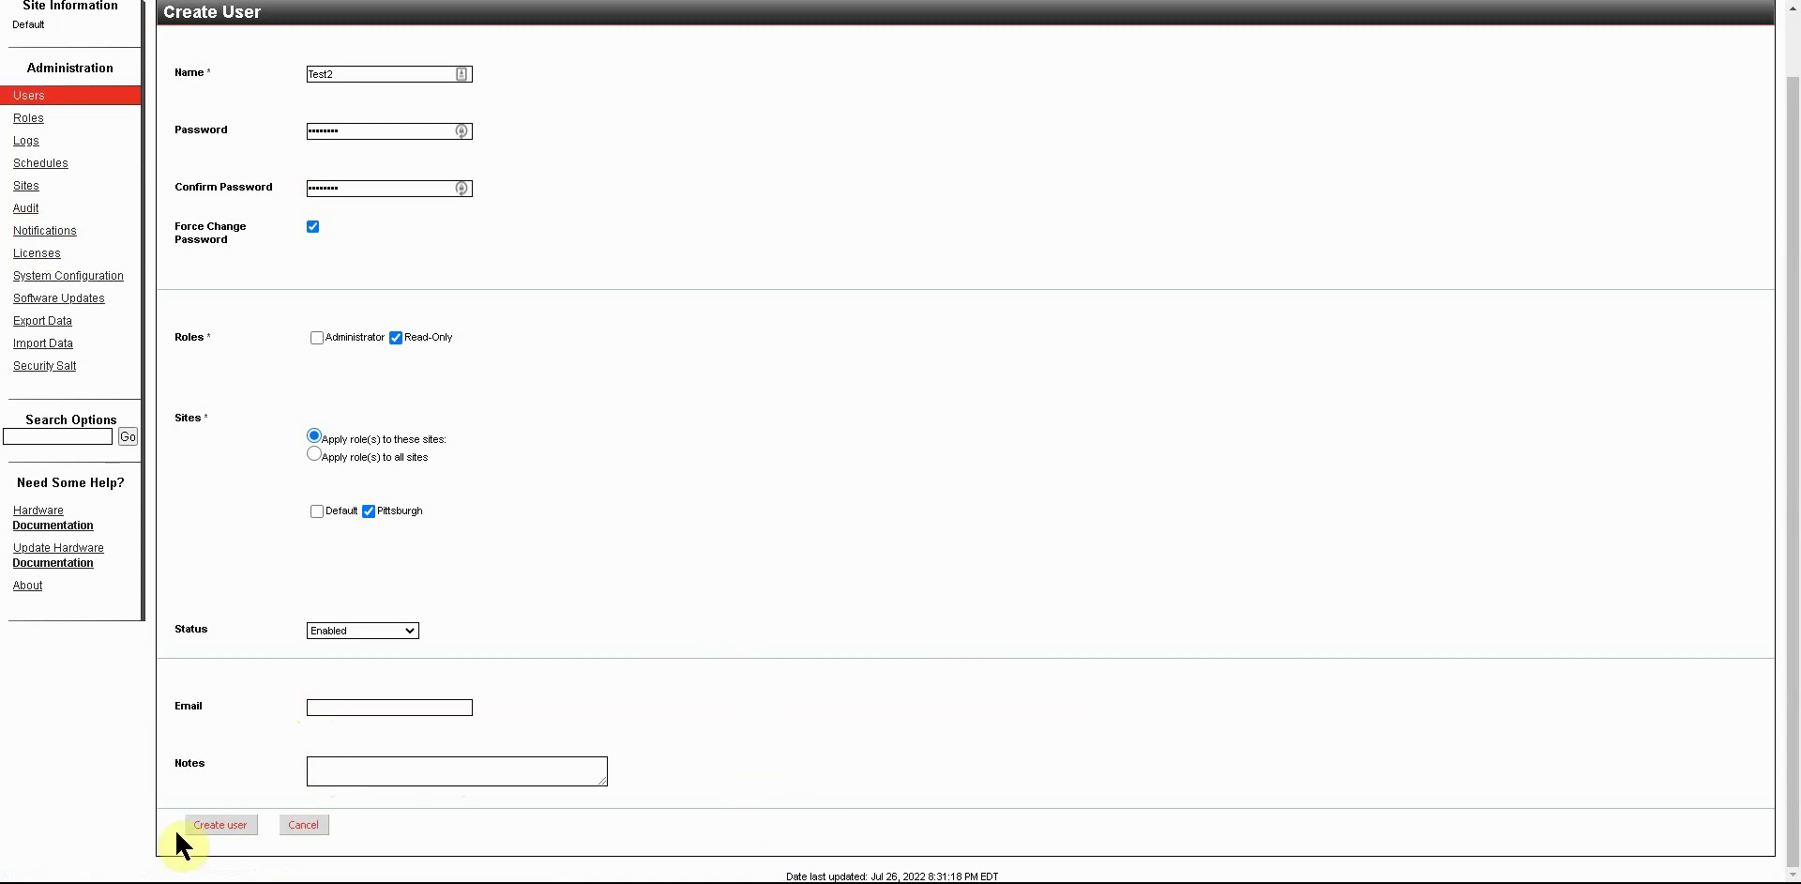
# Create the Test2 user account.
pyautogui.click(214, 825)
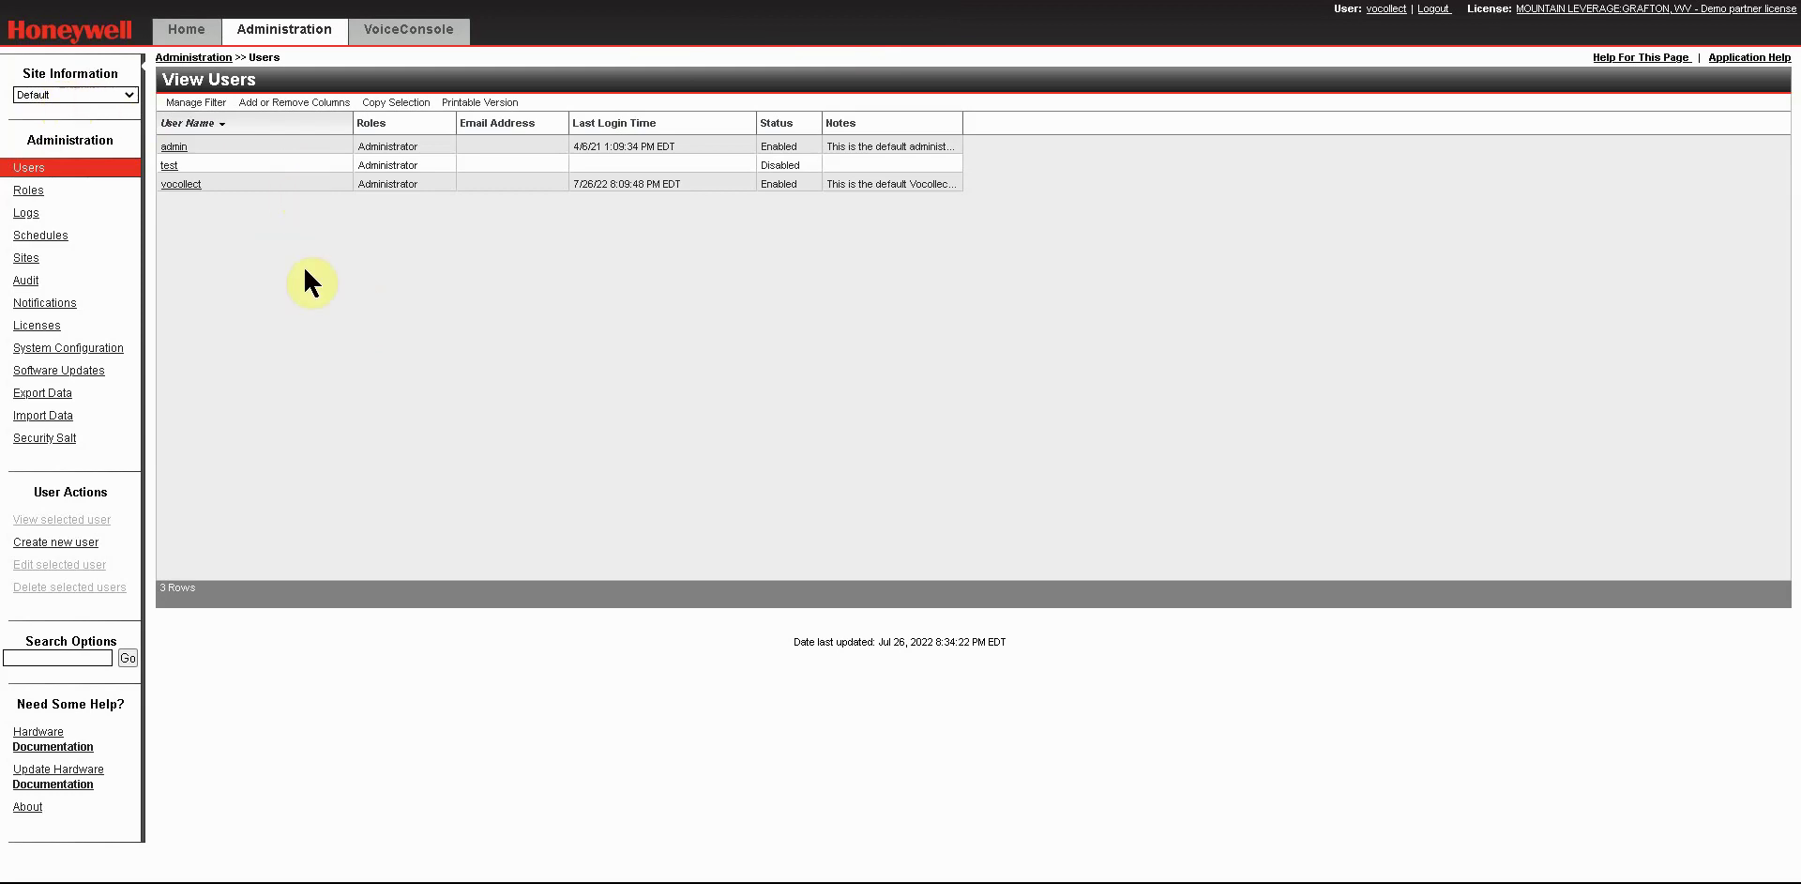
# Switch the users list to the Pittsburgh site and select the new Test2 user.
pyautogui.click(131, 97)
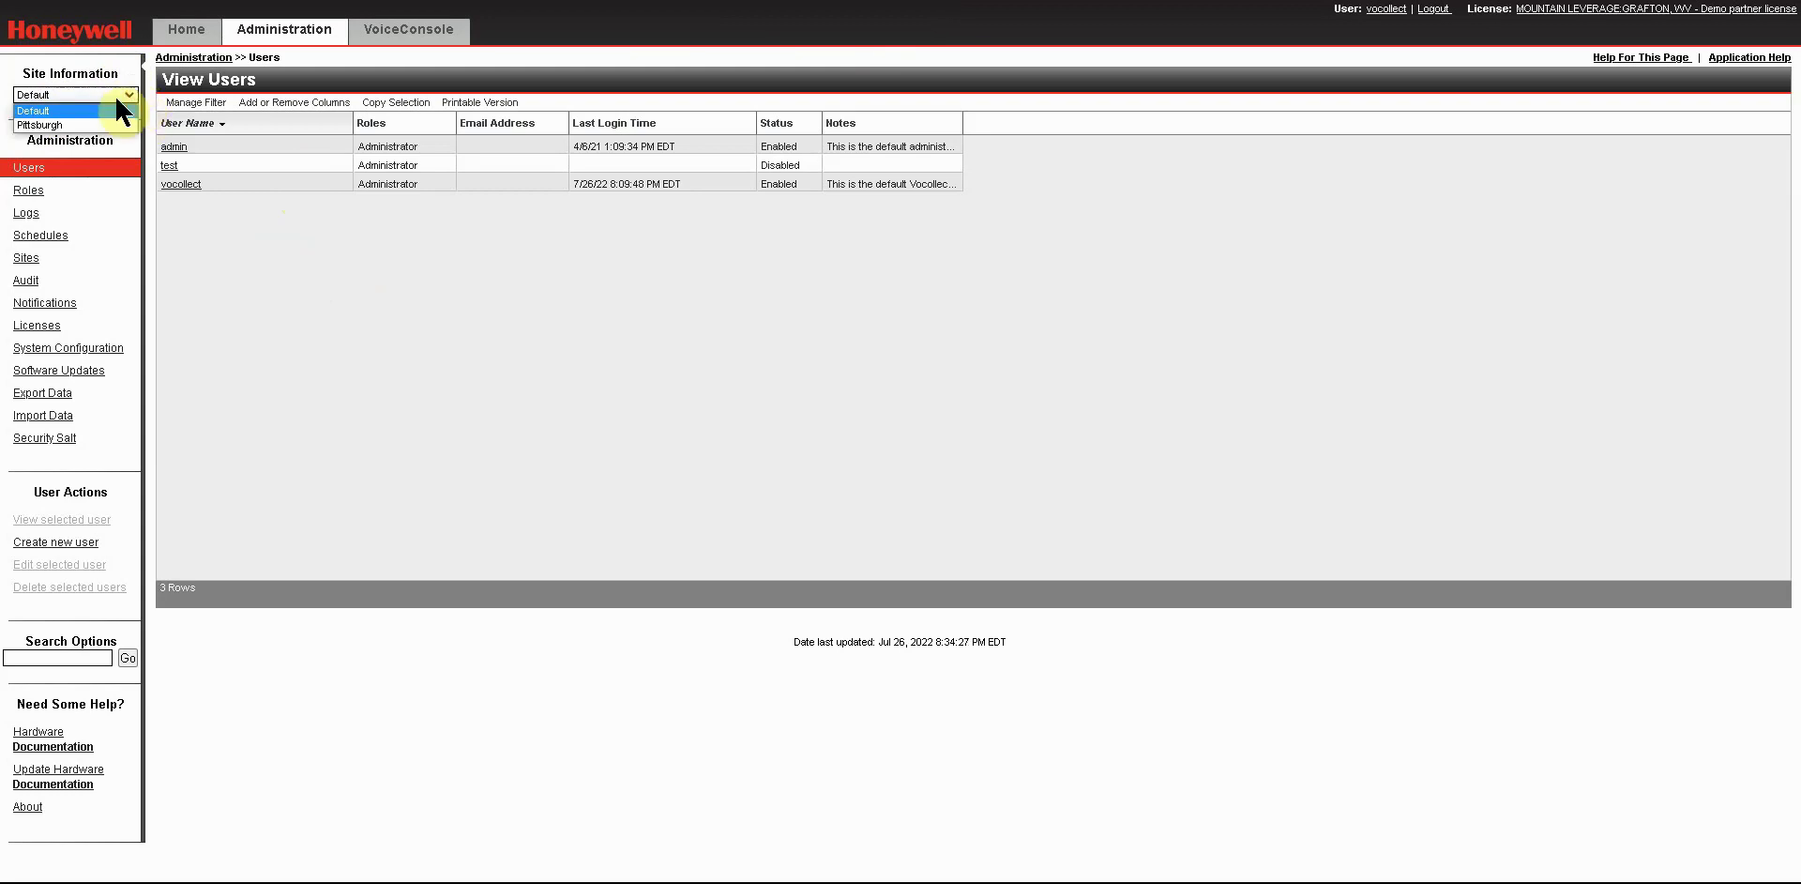
pyautogui.click(96, 122)
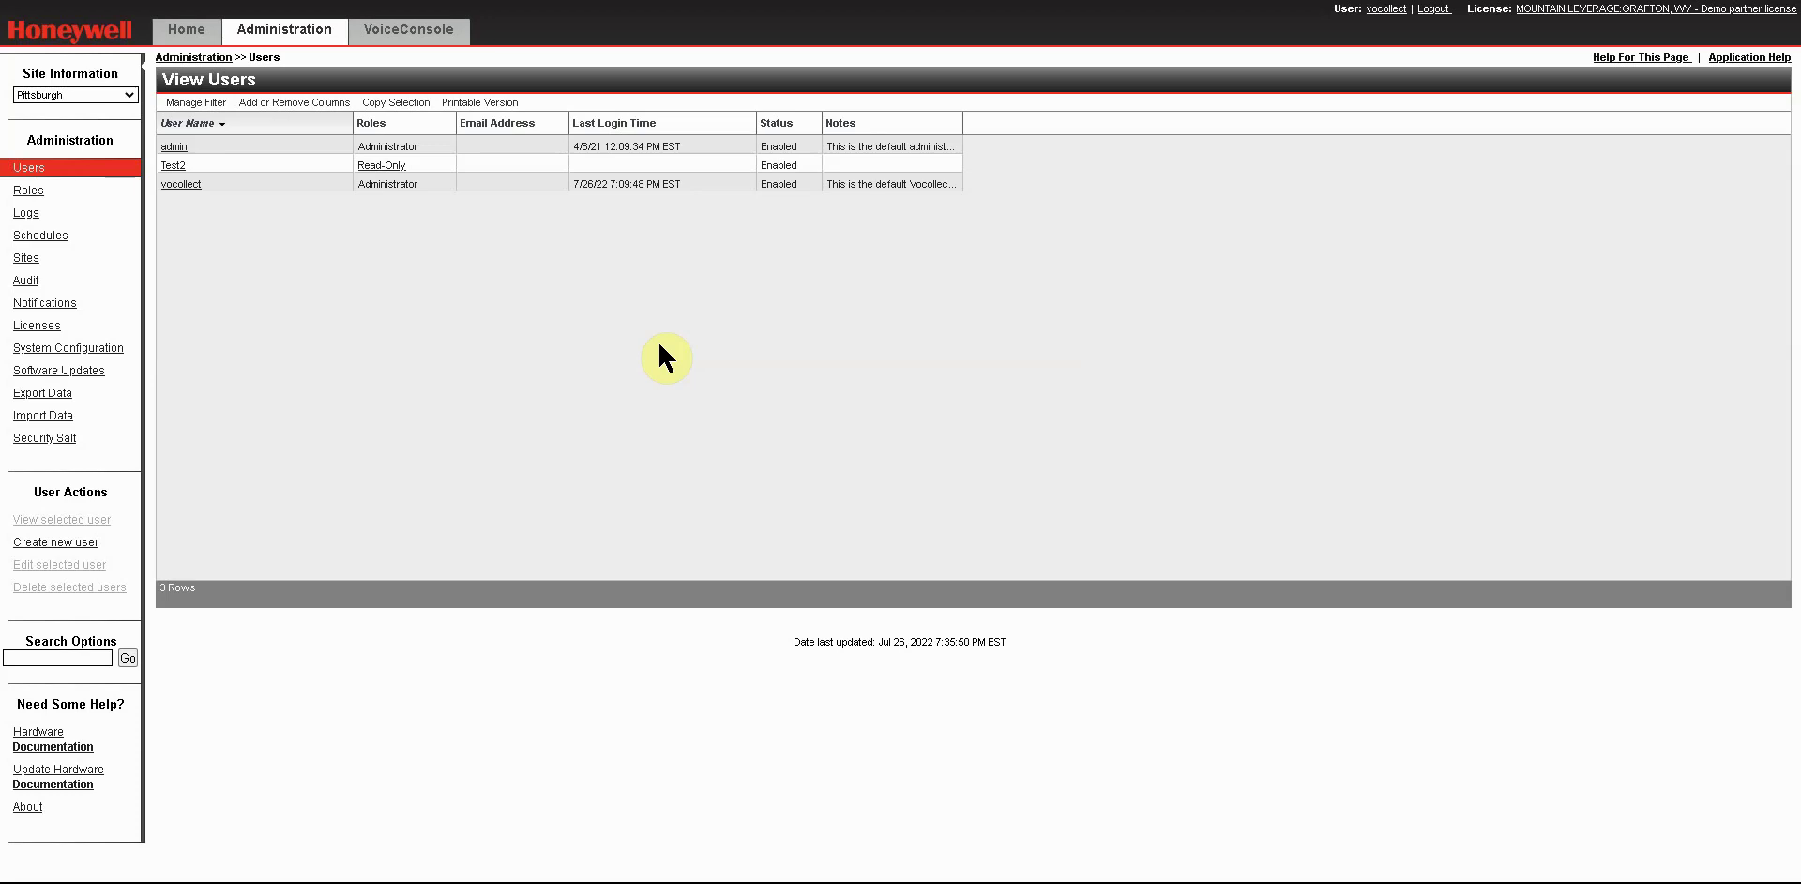
pyautogui.click(268, 165)
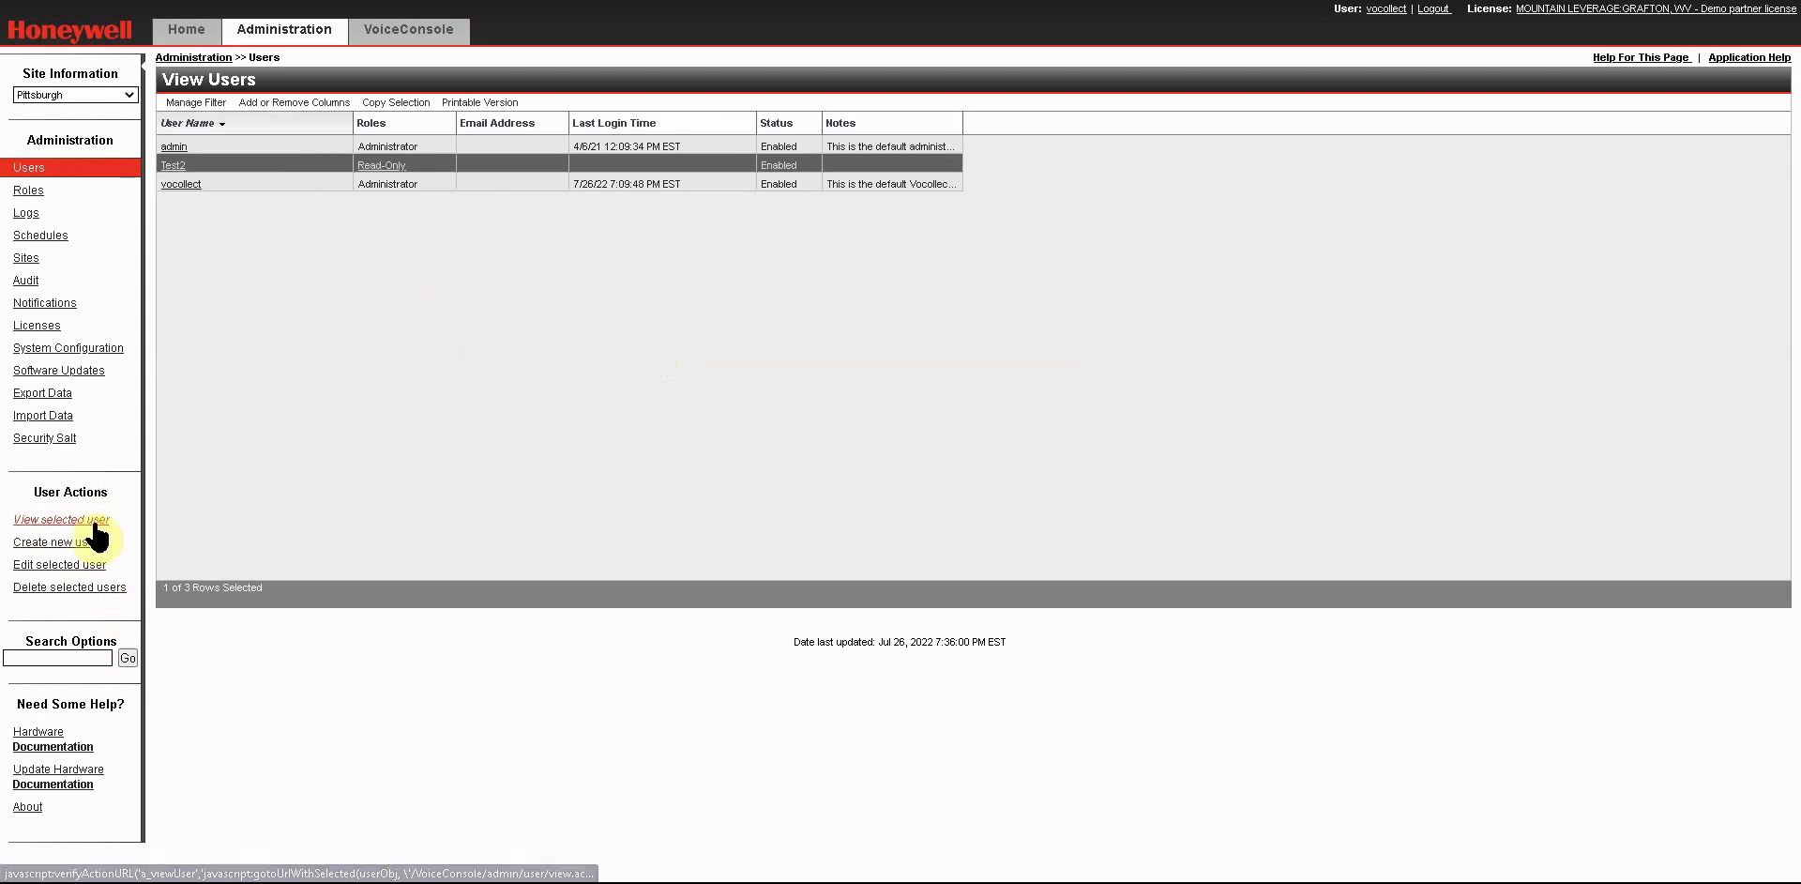
pyautogui.click(95, 522)
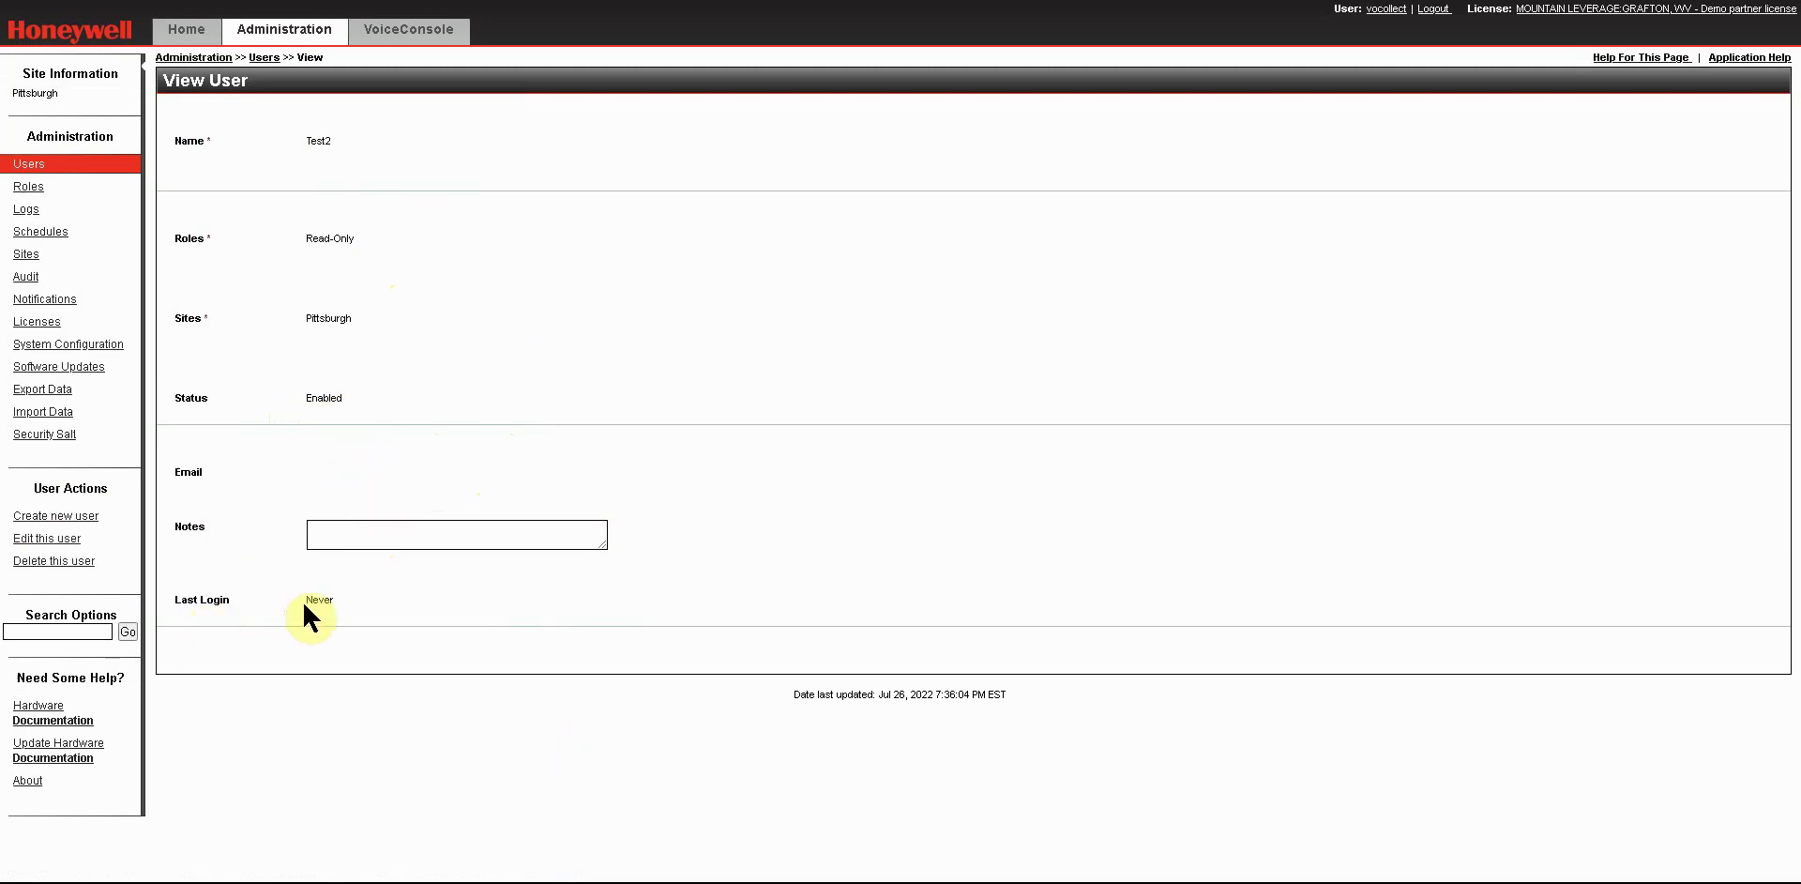
pyautogui.click(263, 57)
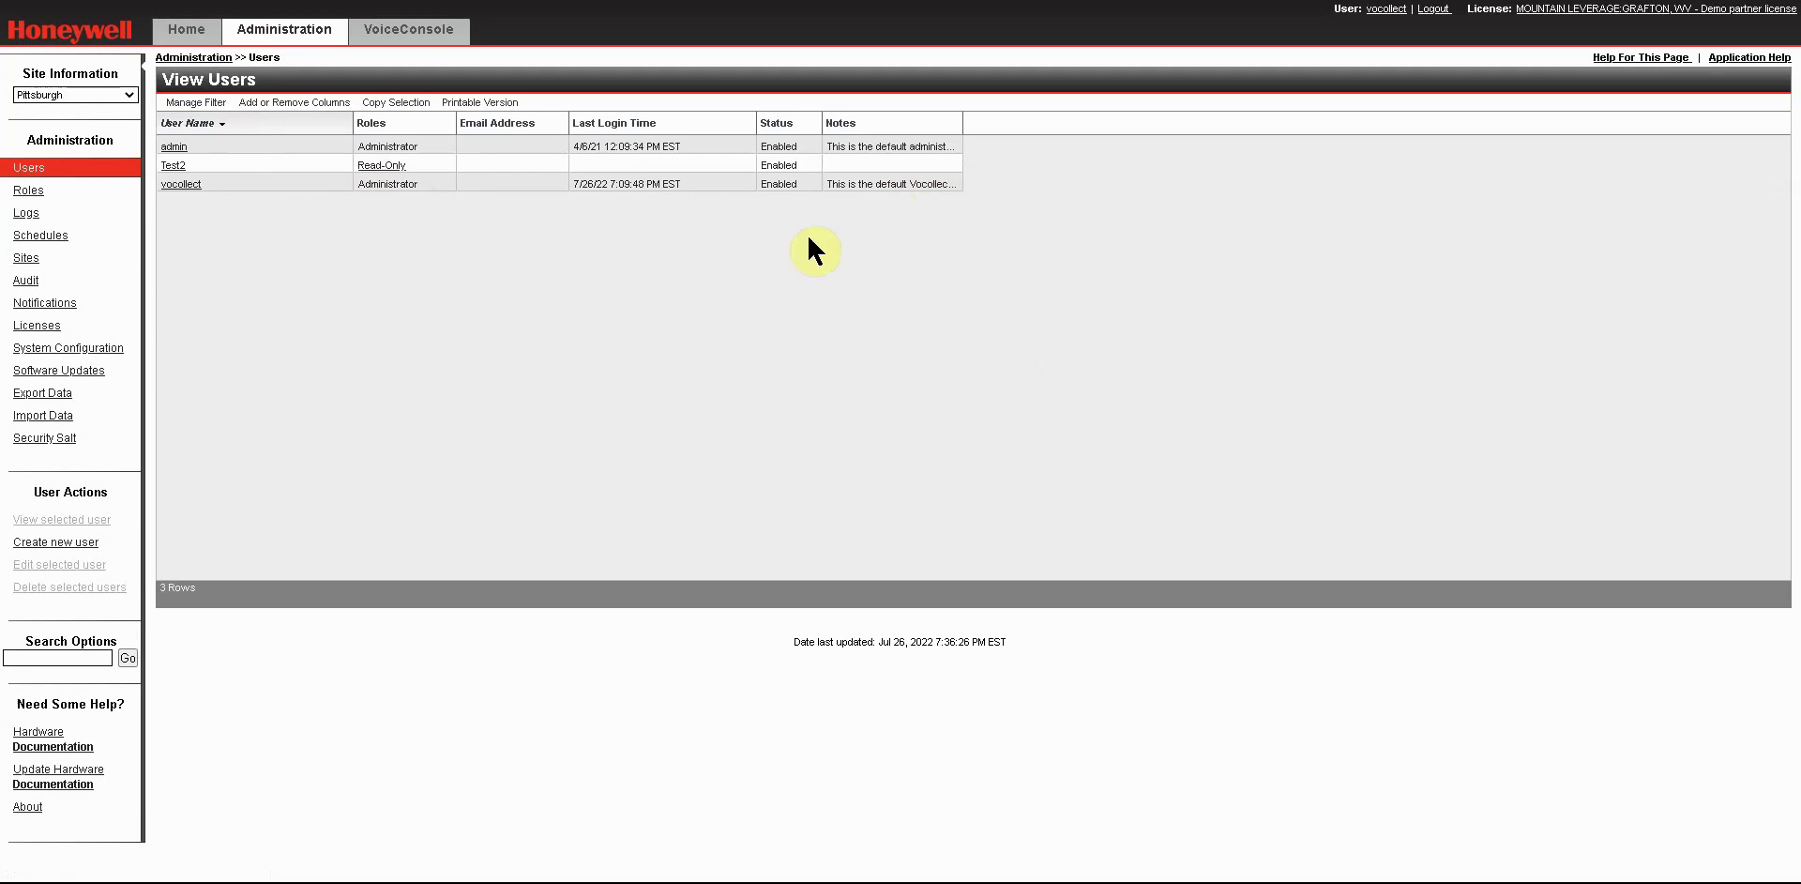
pyautogui.click(261, 168)
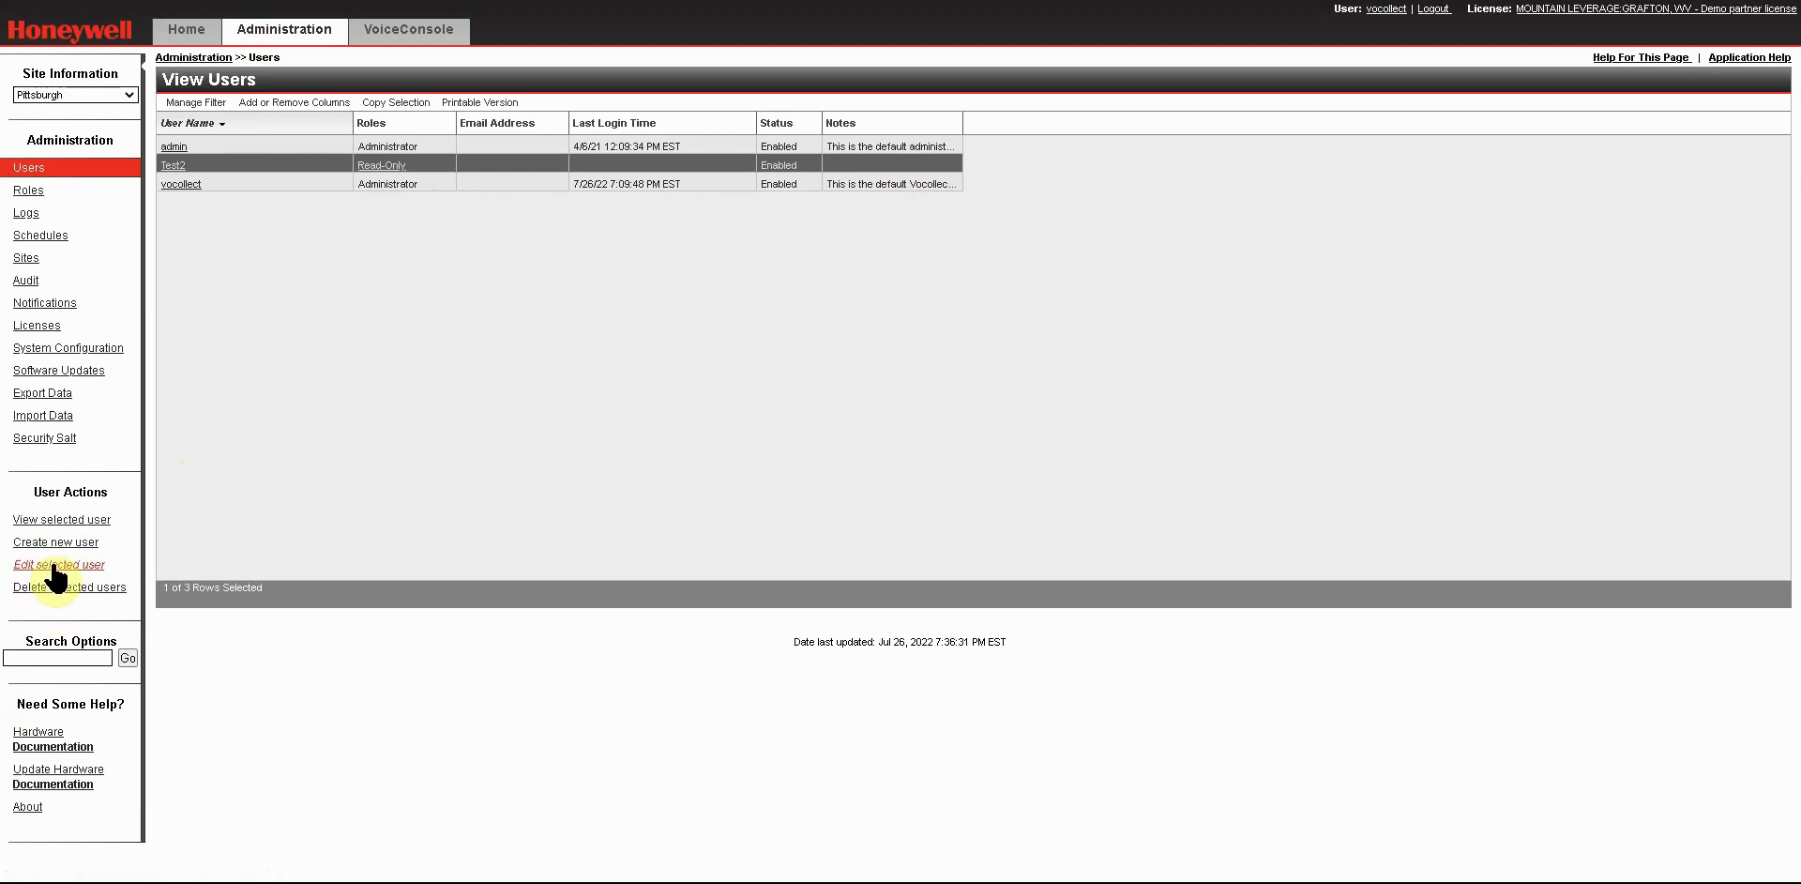
pyautogui.click(56, 566)
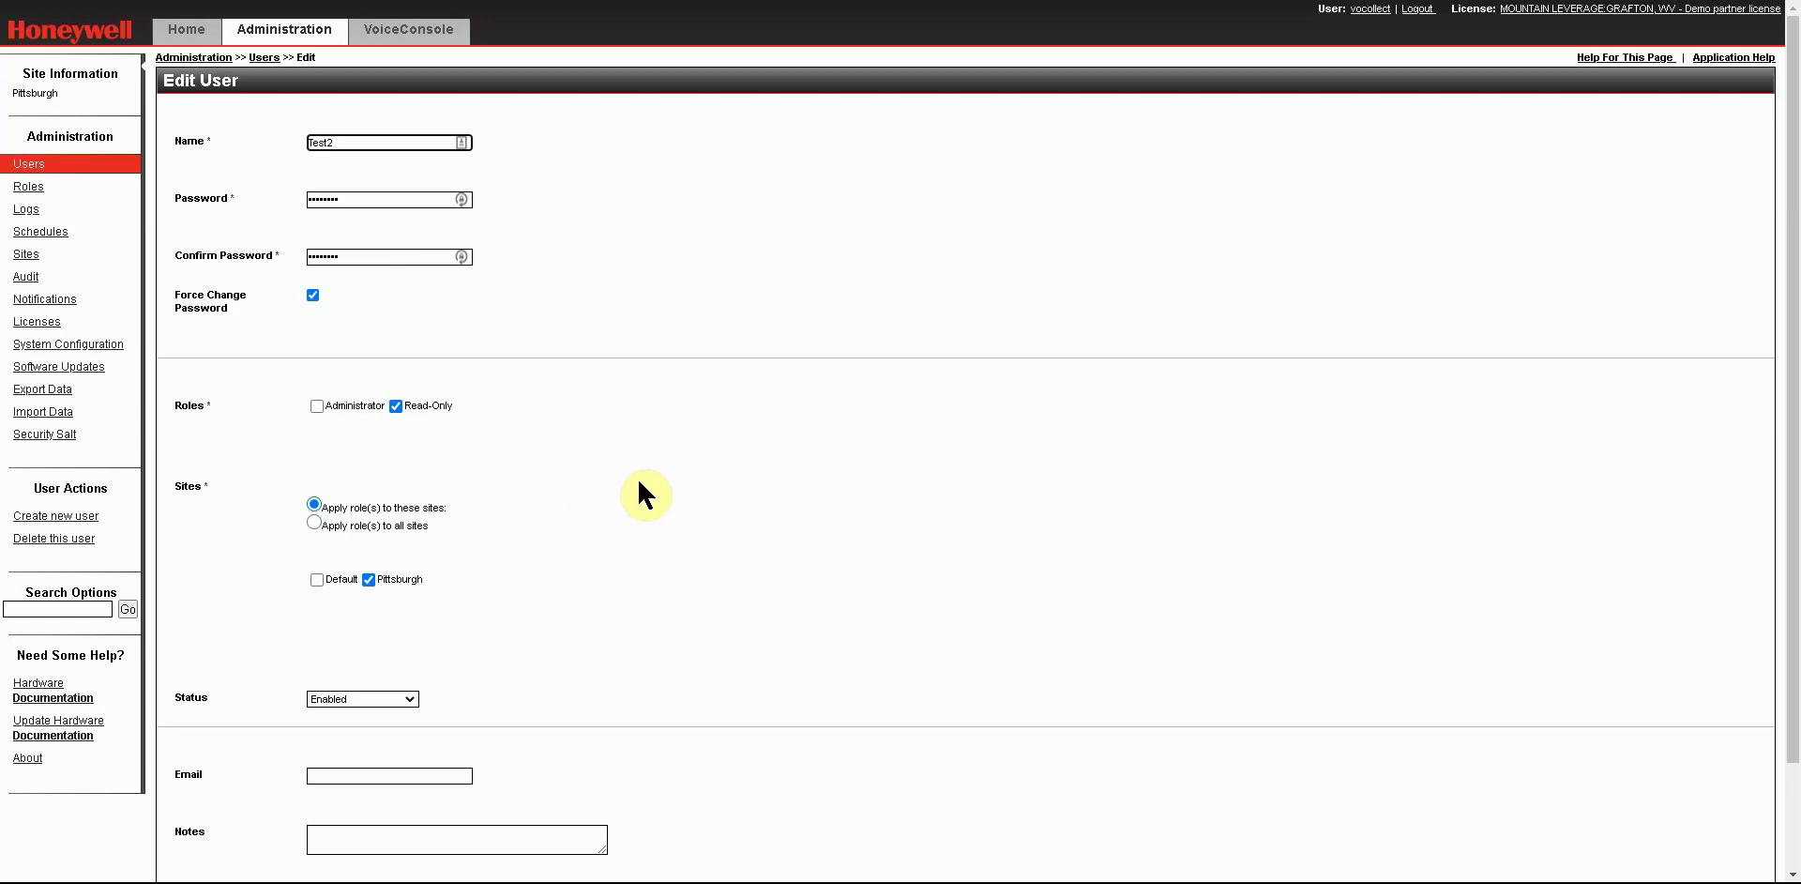
pyautogui.scroll(-1, 638, 507)
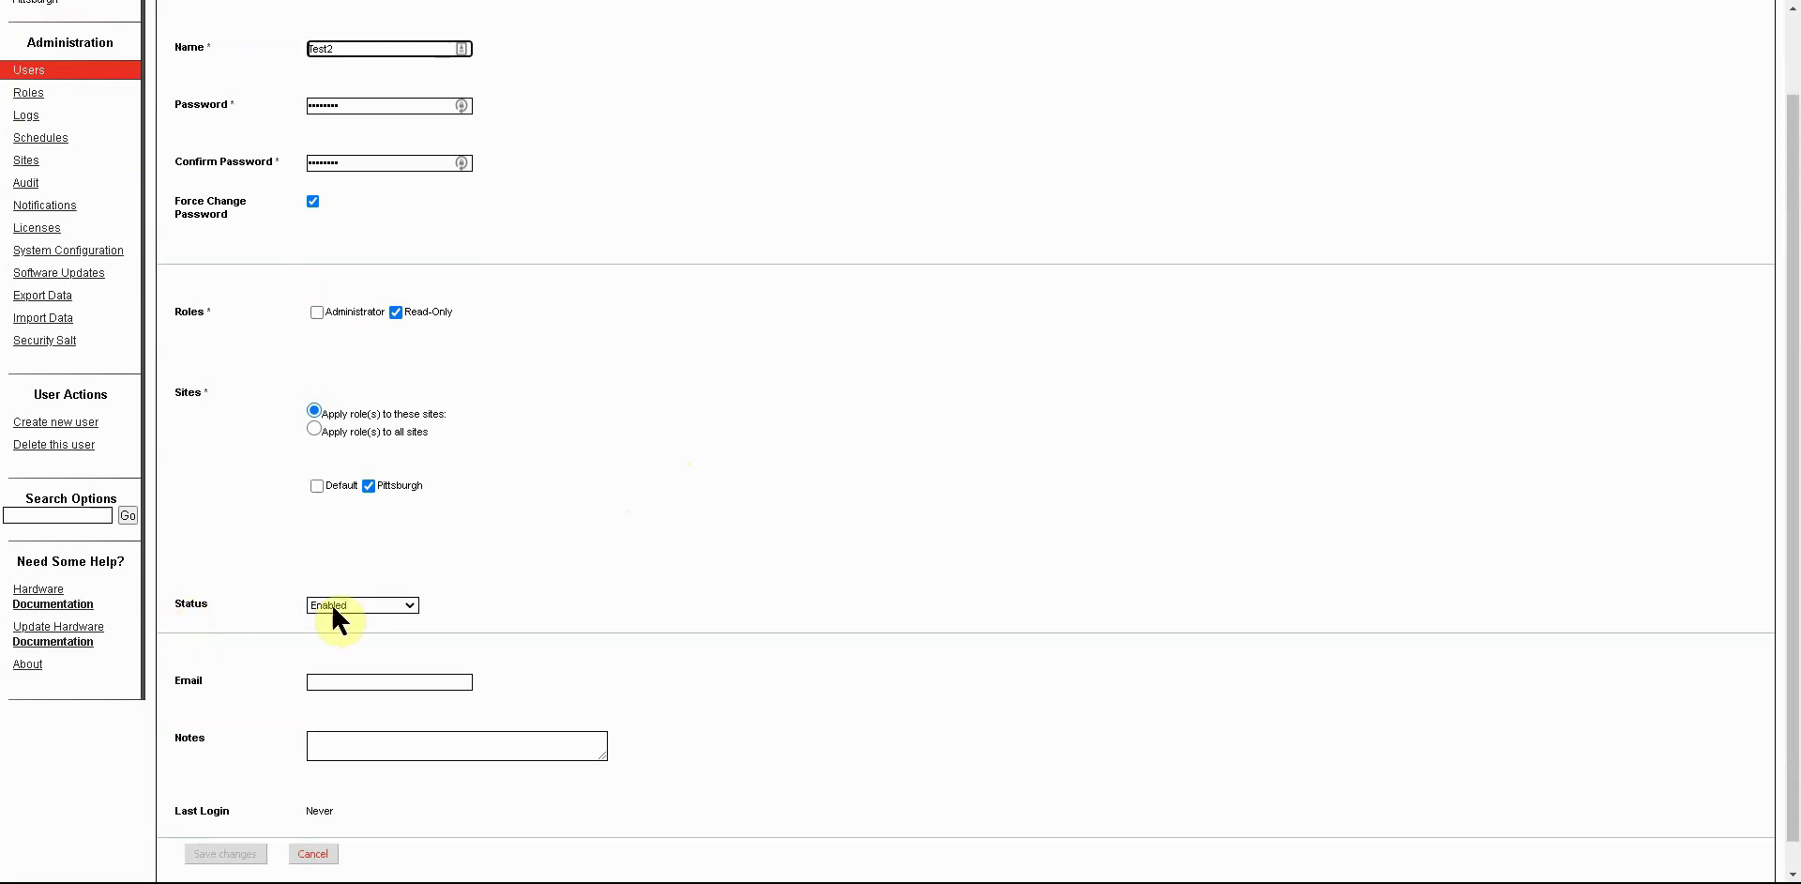
pyautogui.click(382, 605)
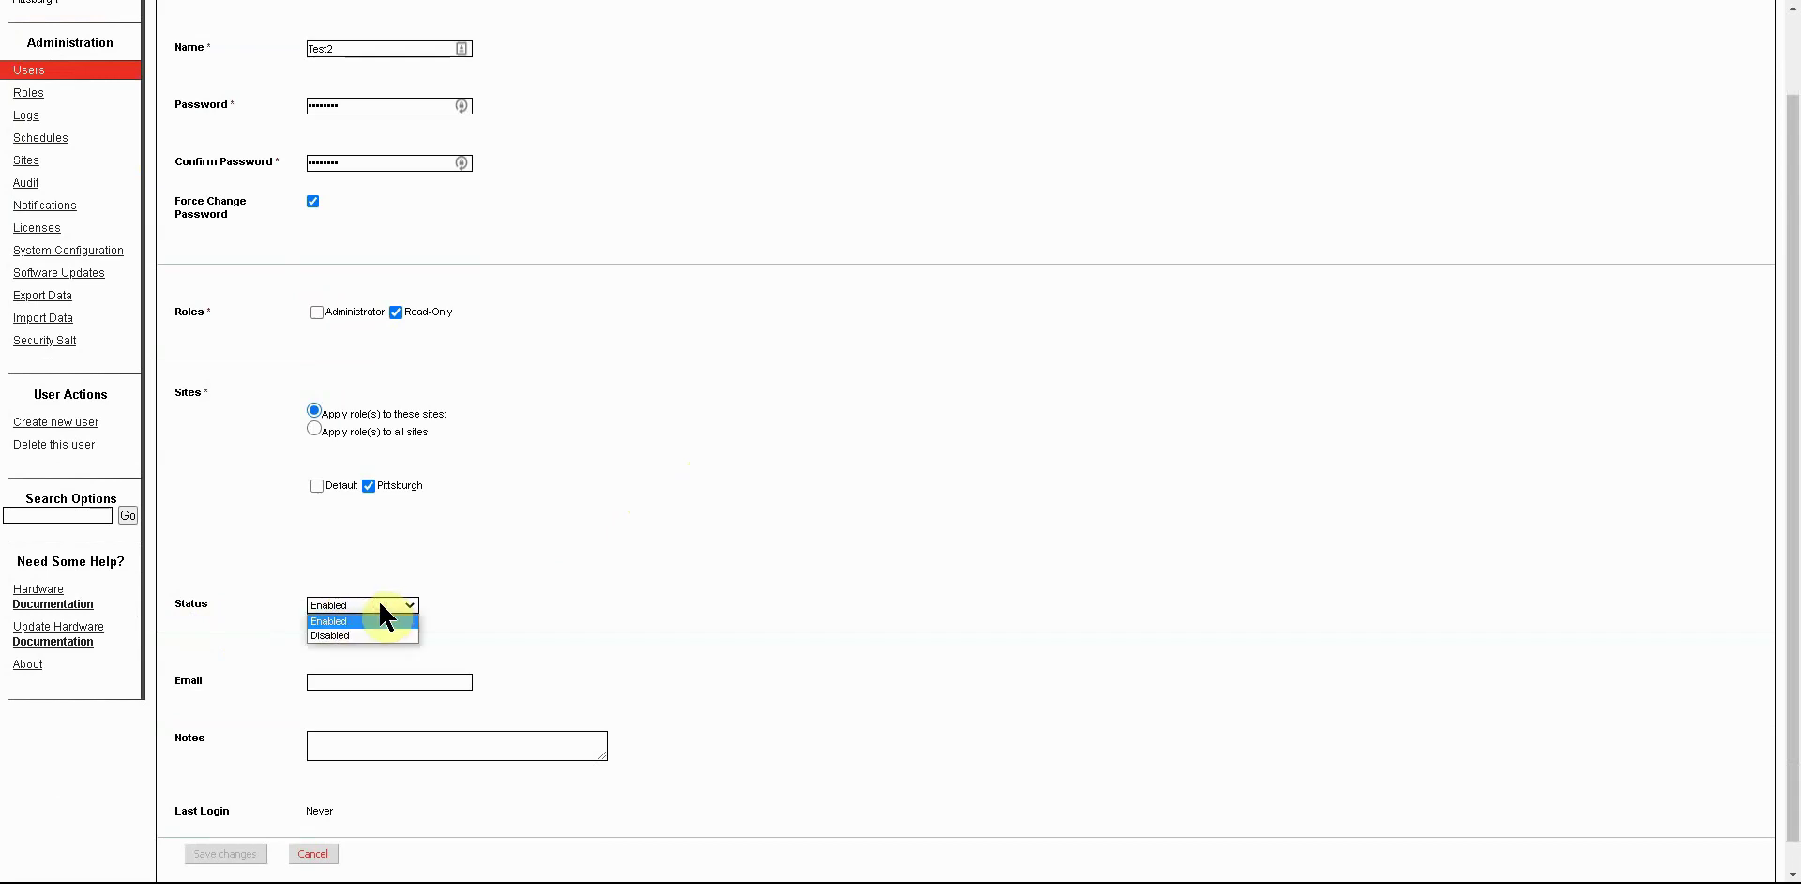
pyautogui.click(360, 619)
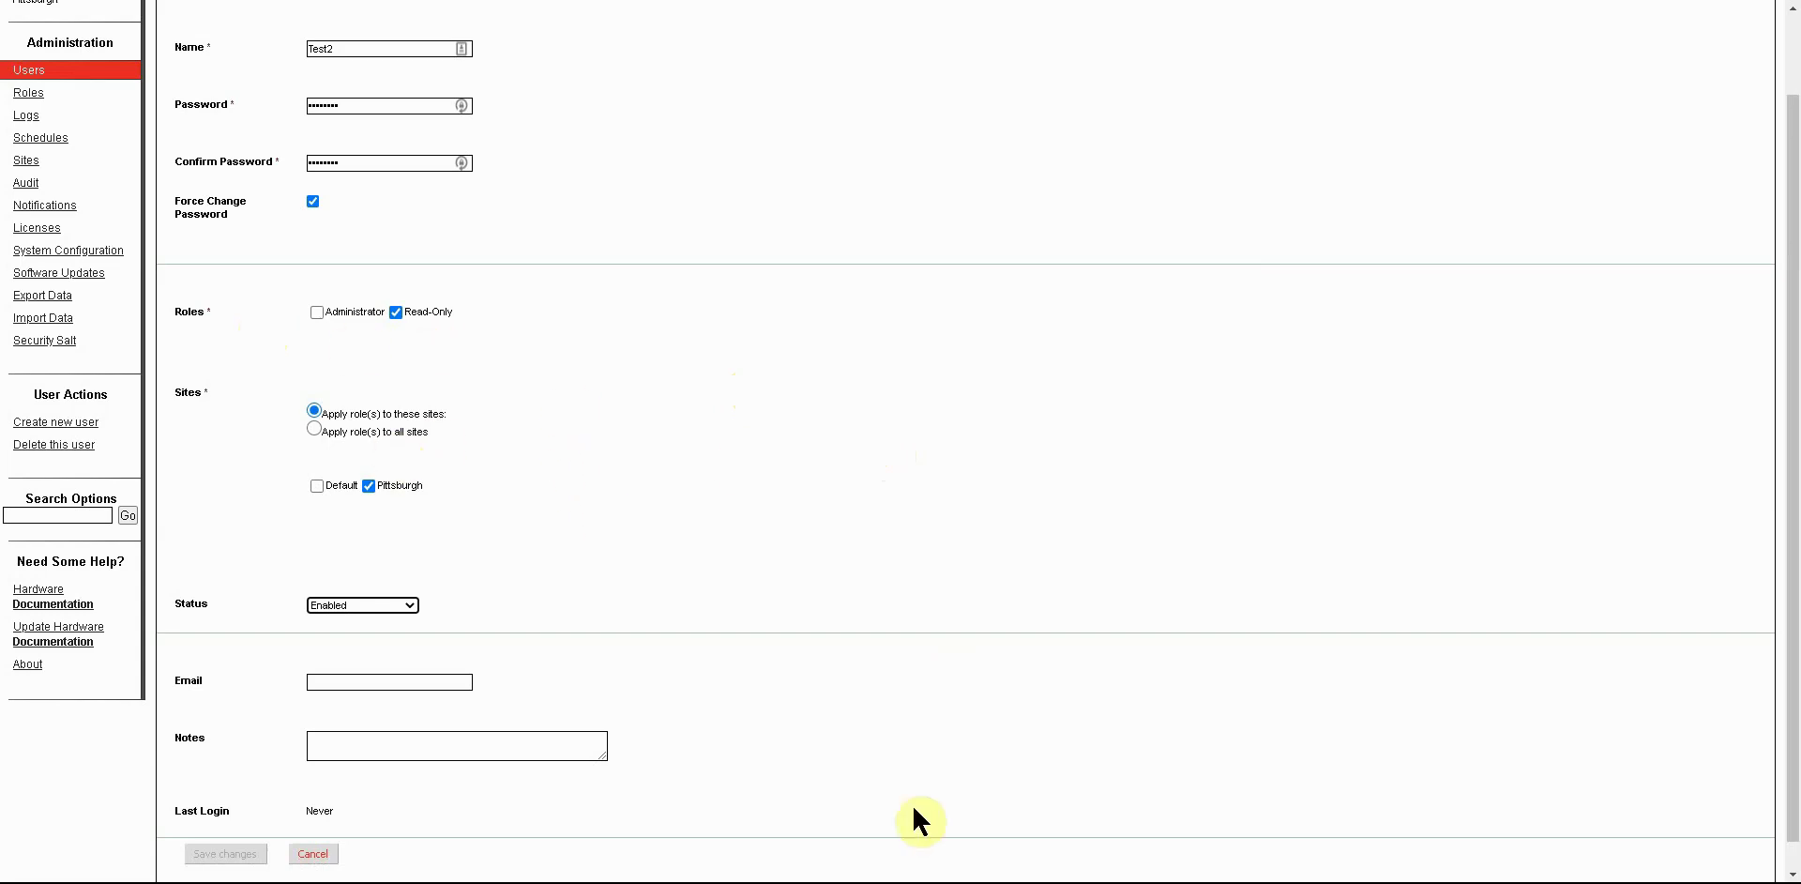
pyautogui.click(329, 855)
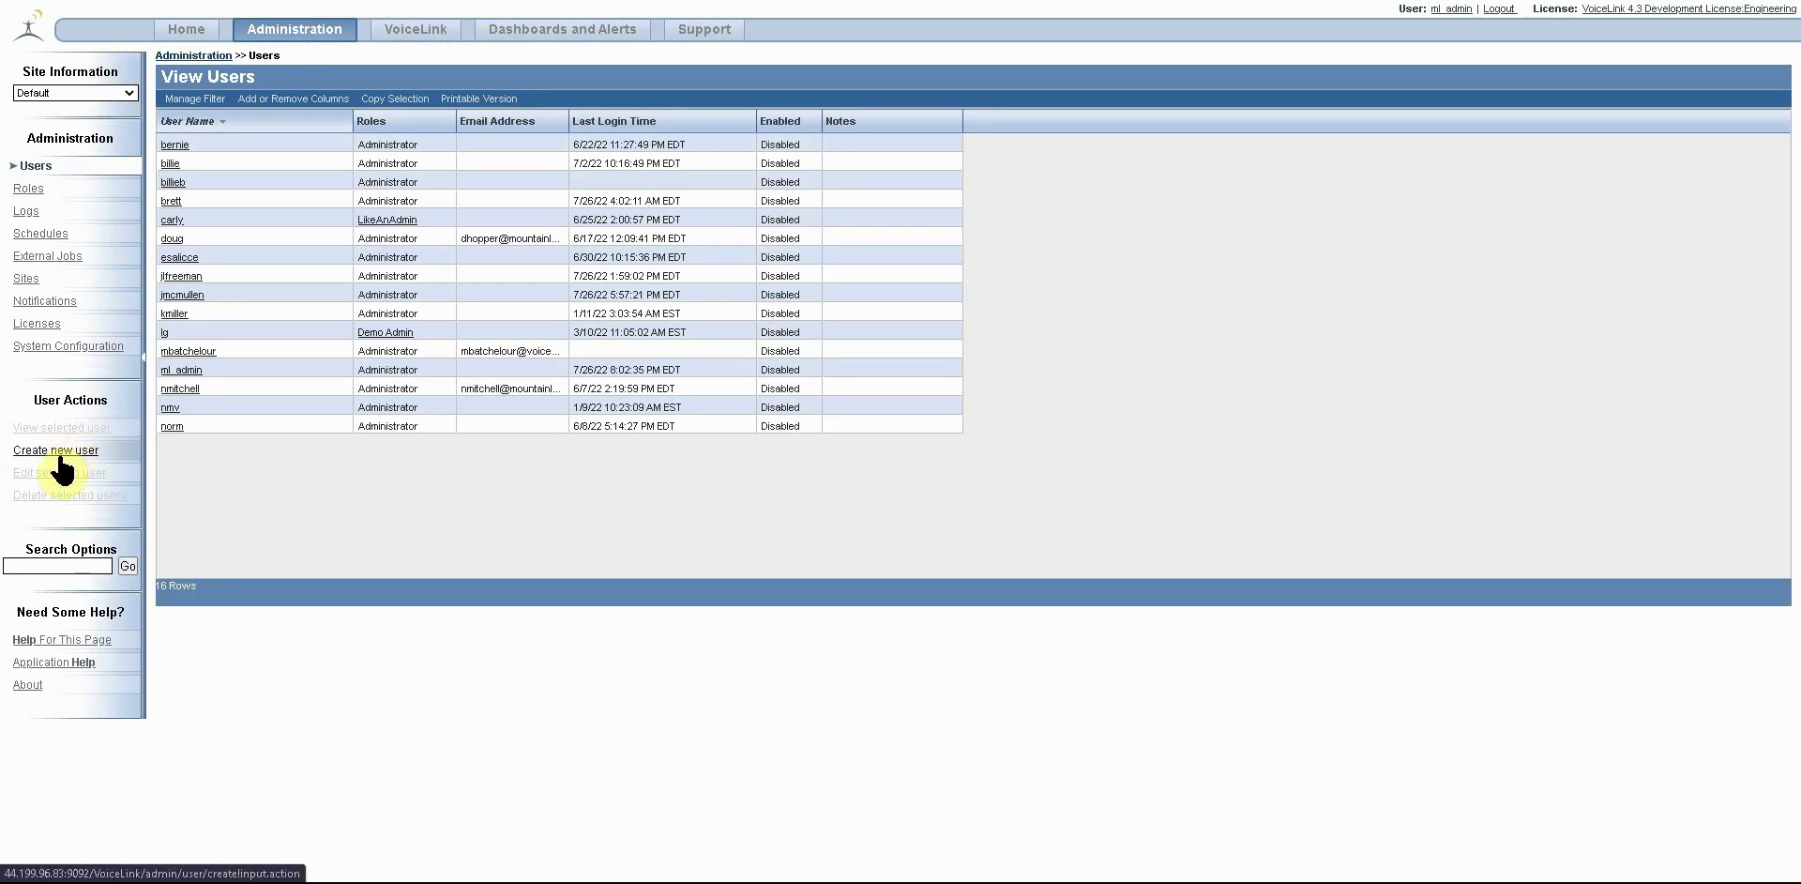
# Select a user in the VoiceLink users list.
pyautogui.click(272, 257)
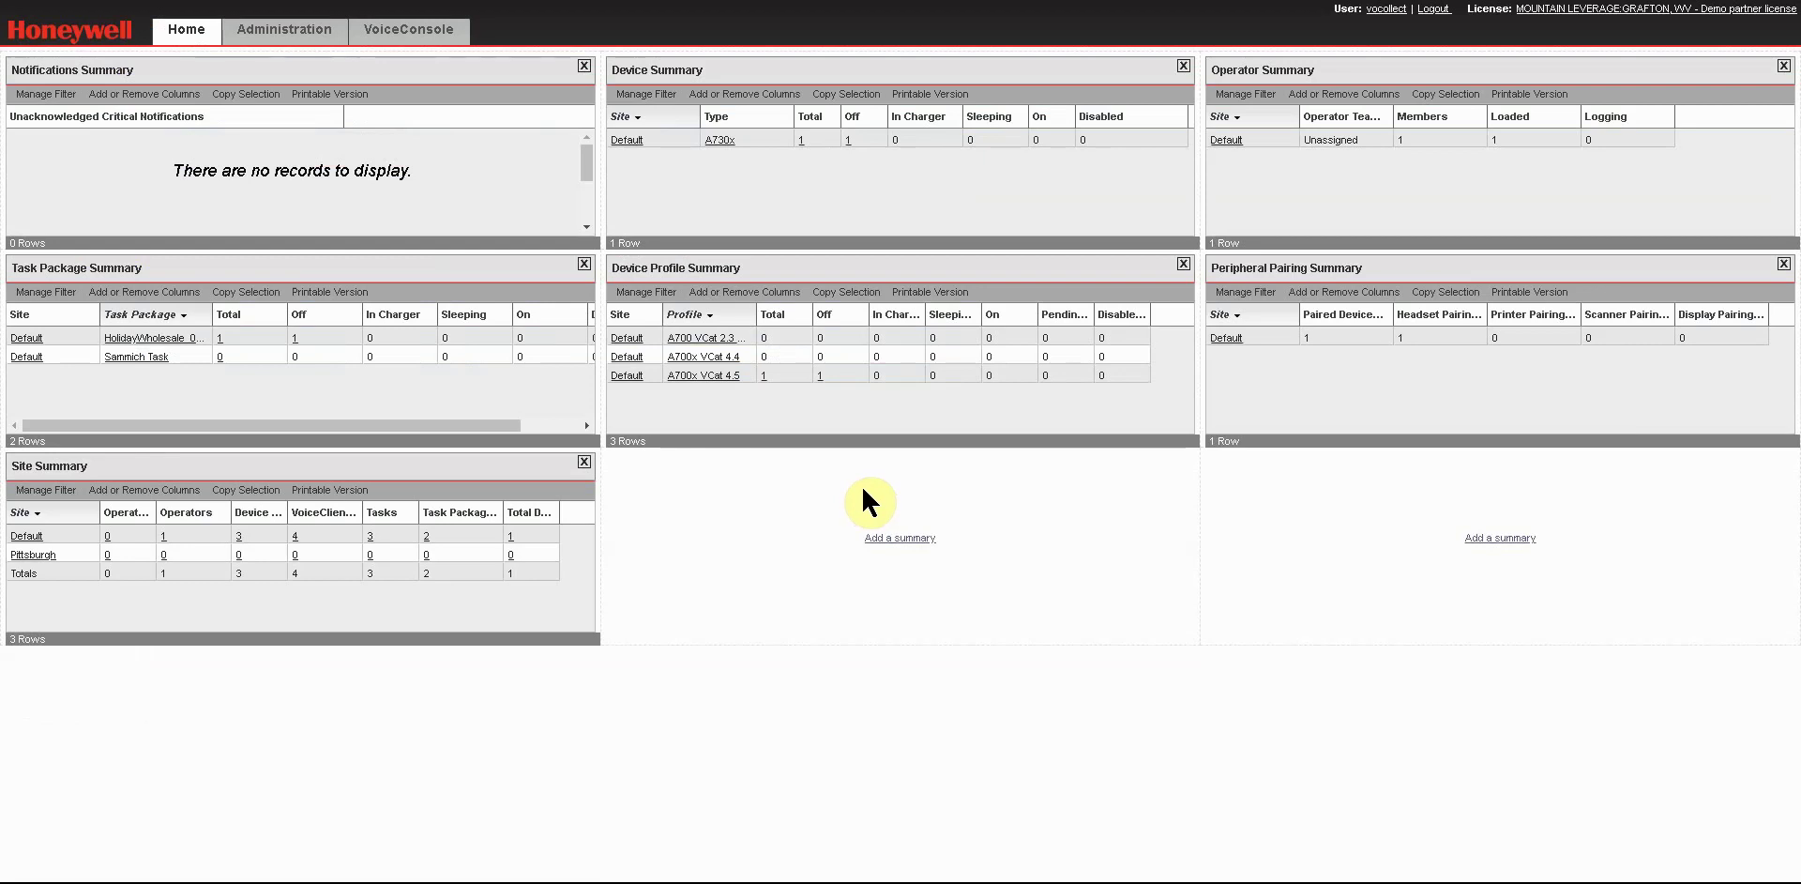
# Open and refresh the VoiceConsole Operators list holding operator 555.
pyautogui.click(398, 42)
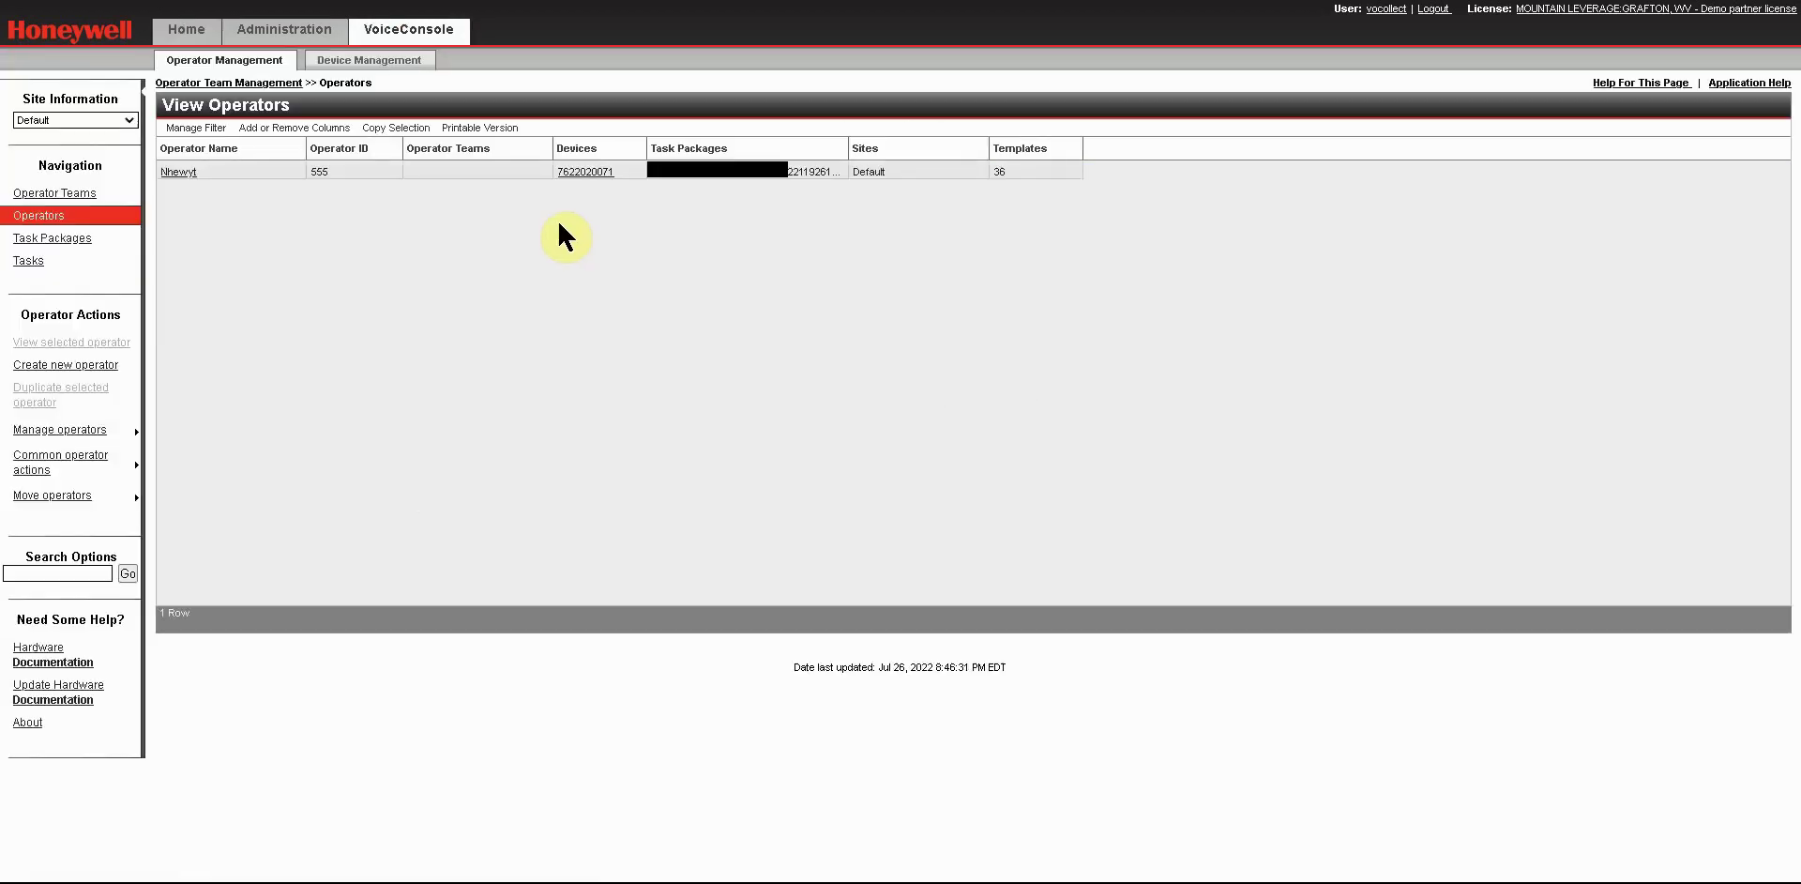
pyautogui.click(412, 38)
pyautogui.click(35, 218)
pyautogui.click(56, 366)
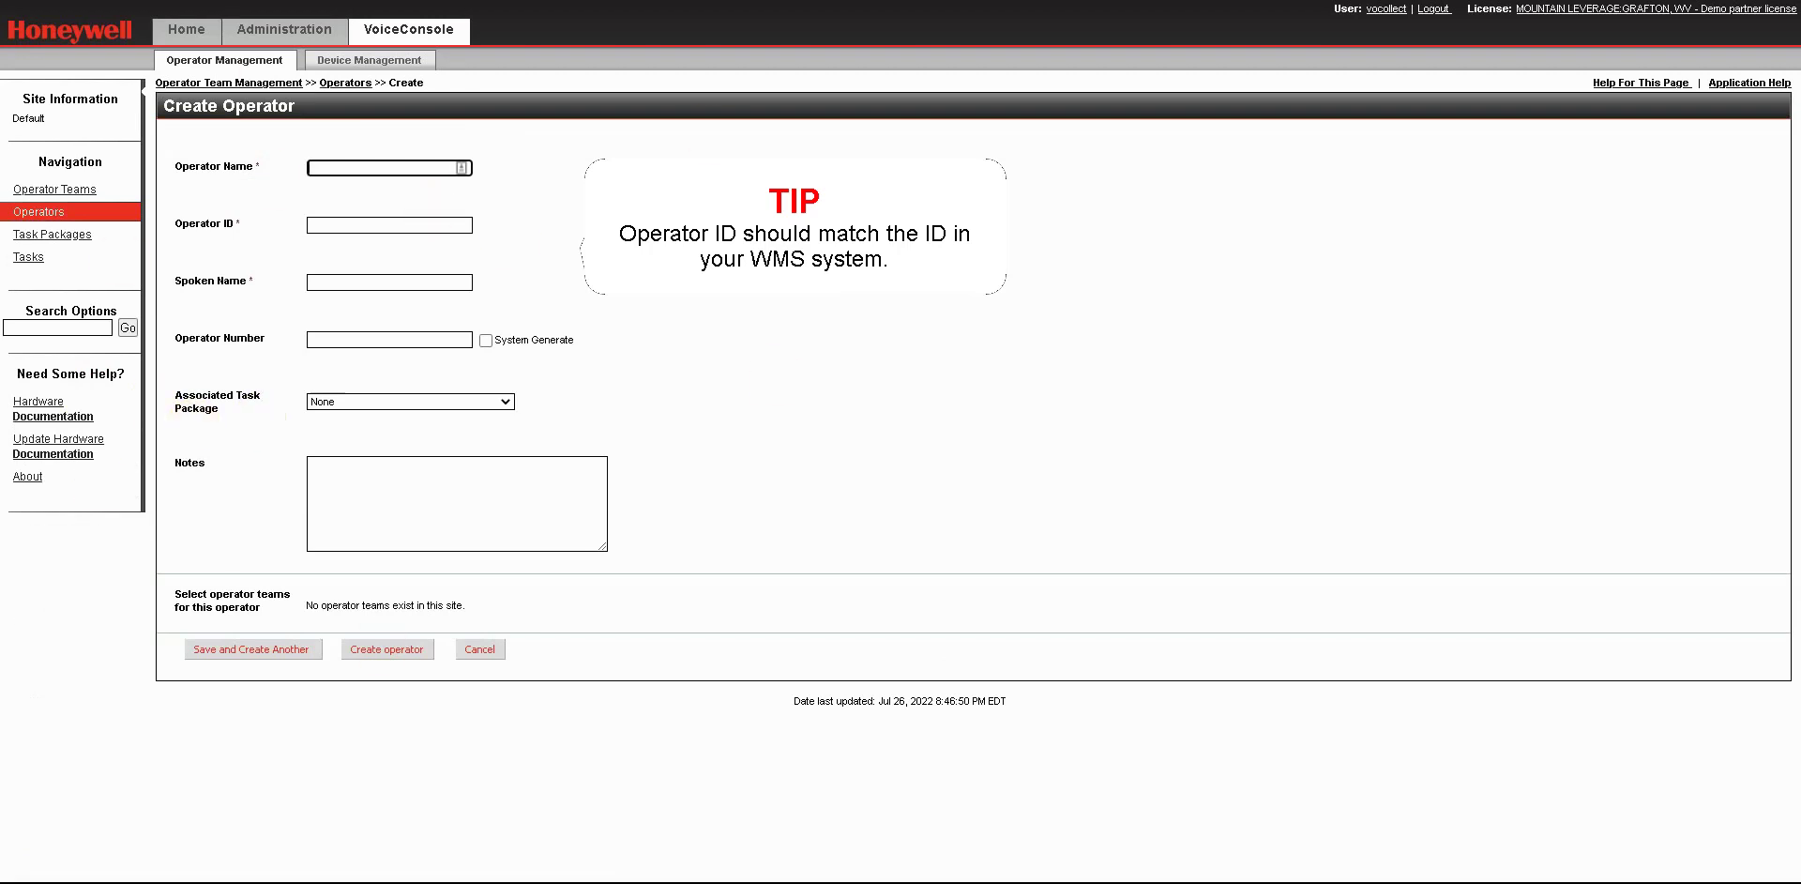
pyautogui.click(386, 166)
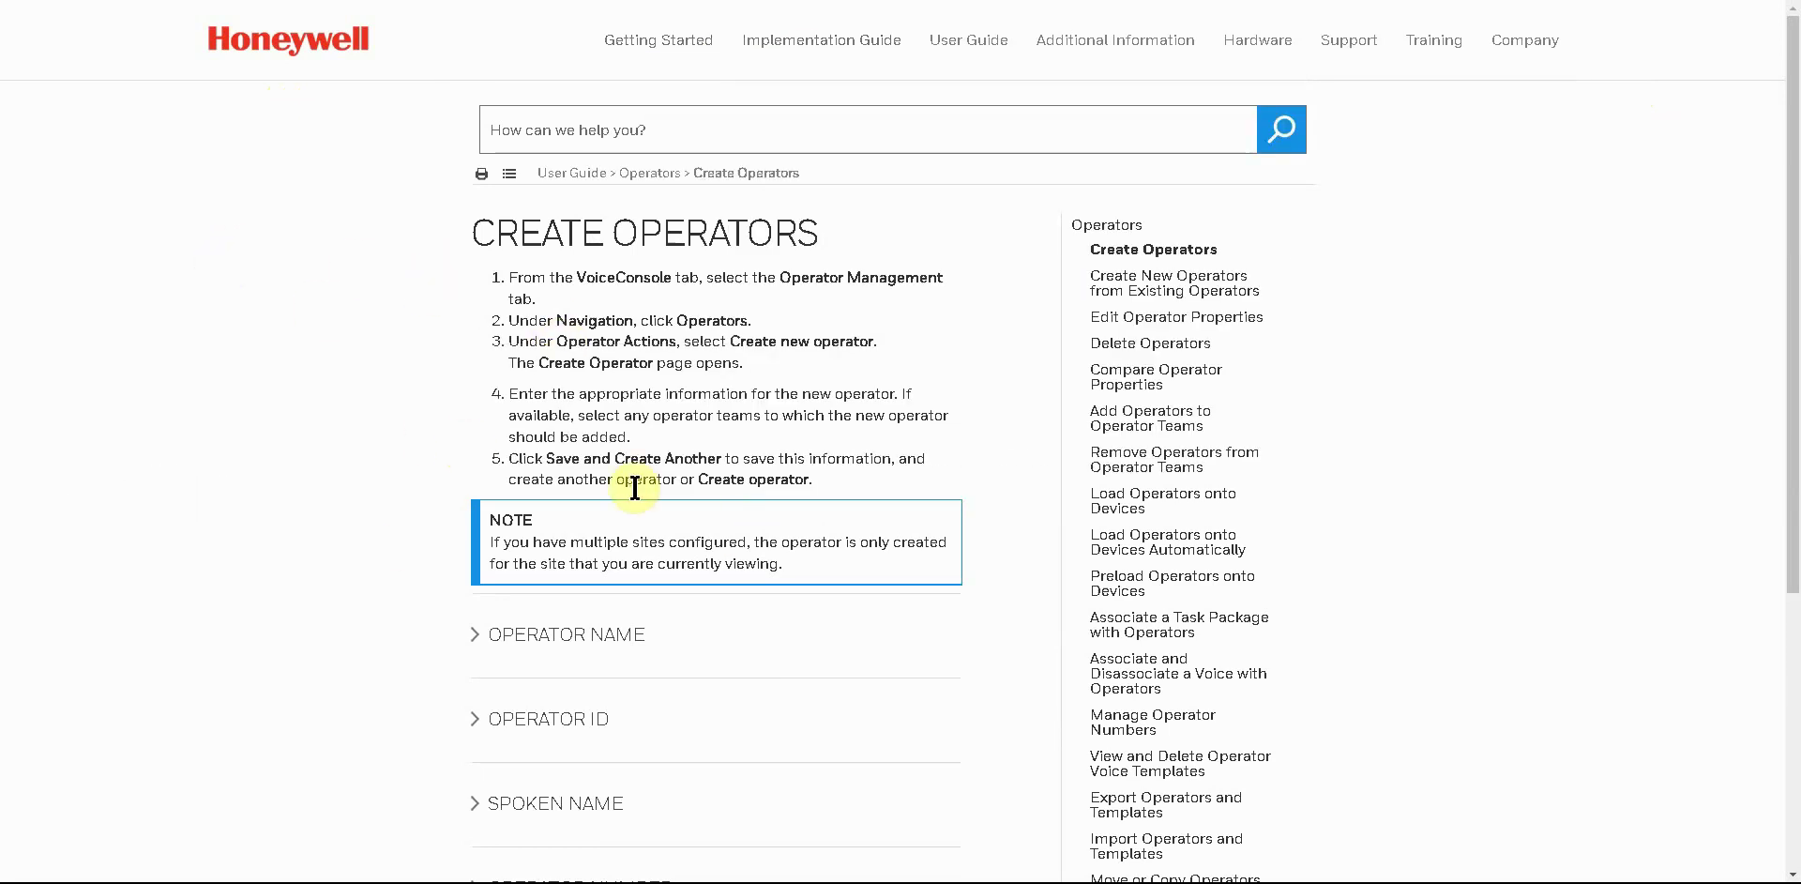
# Expand the Operator Name and Operator ID explanations and scroll through the help page.
pyautogui.scroll(-1, 343, 459)
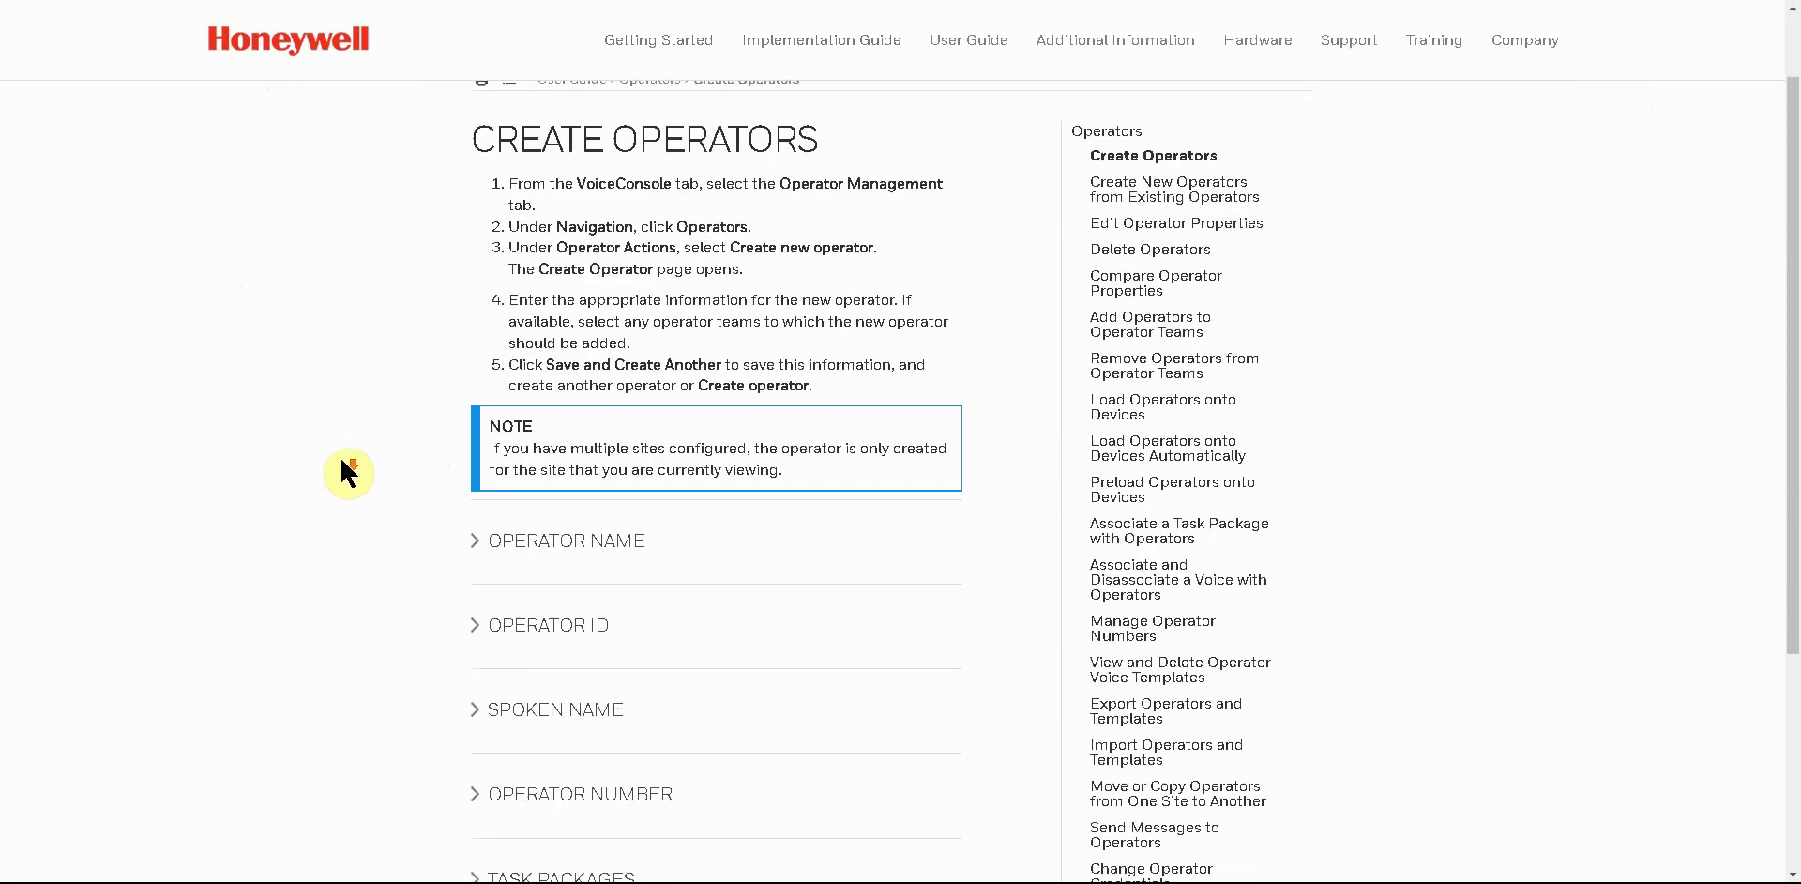
pyautogui.click(487, 552)
pyautogui.click(483, 656)
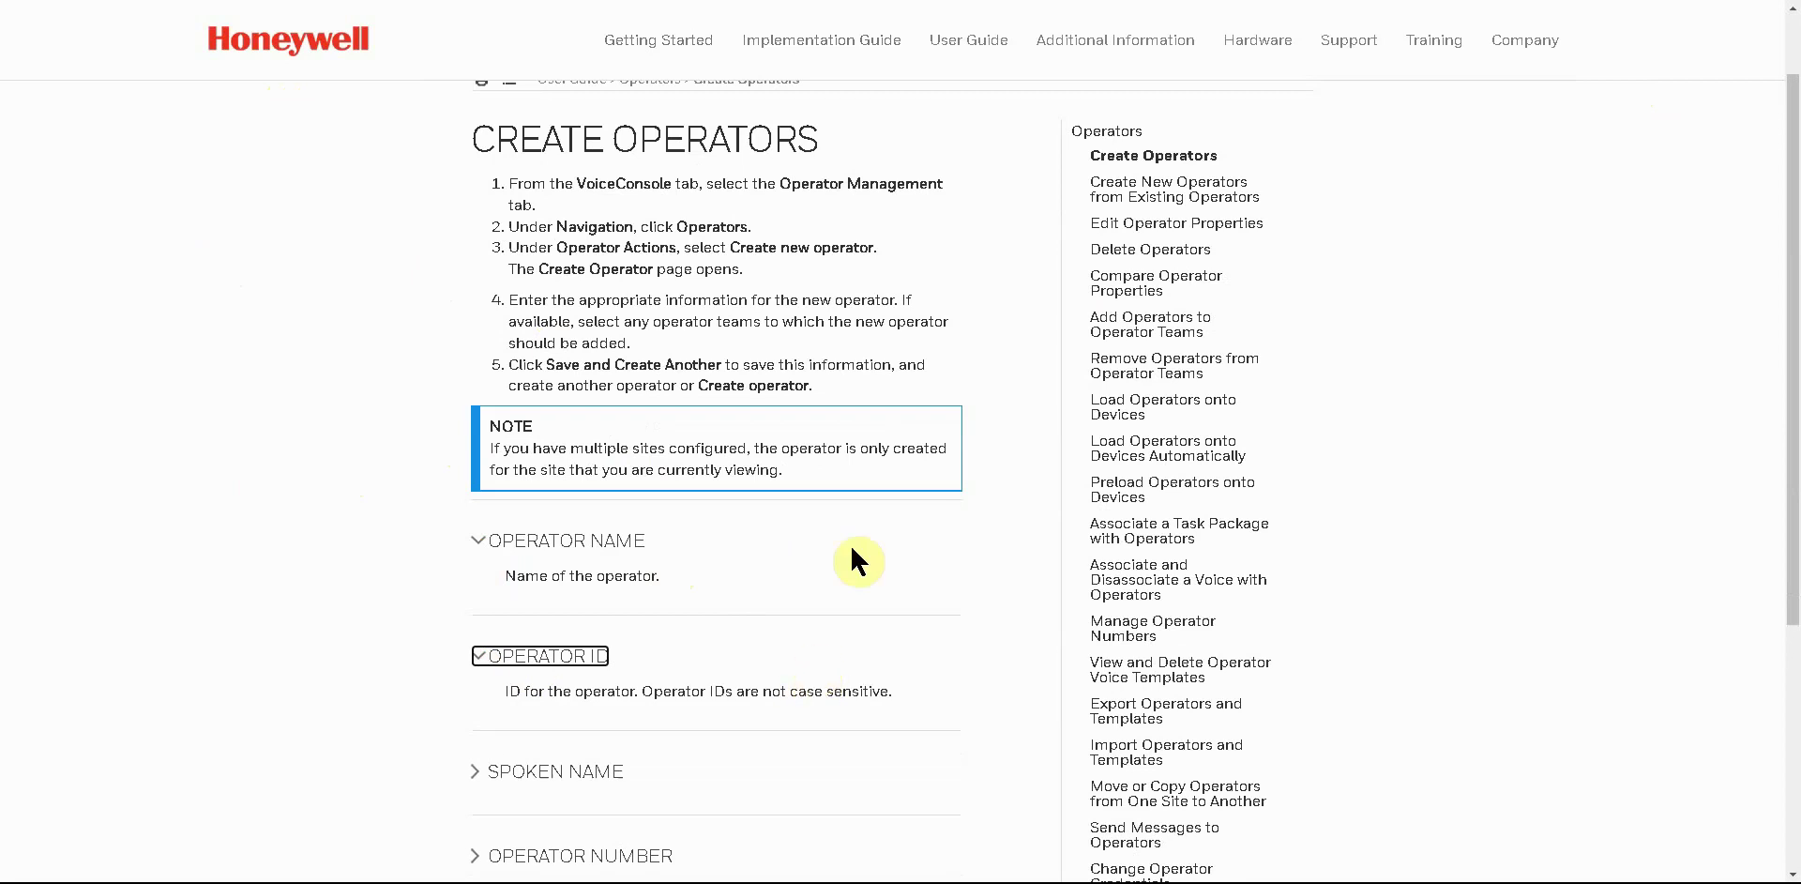
pyautogui.scroll(-4, 366, 657)
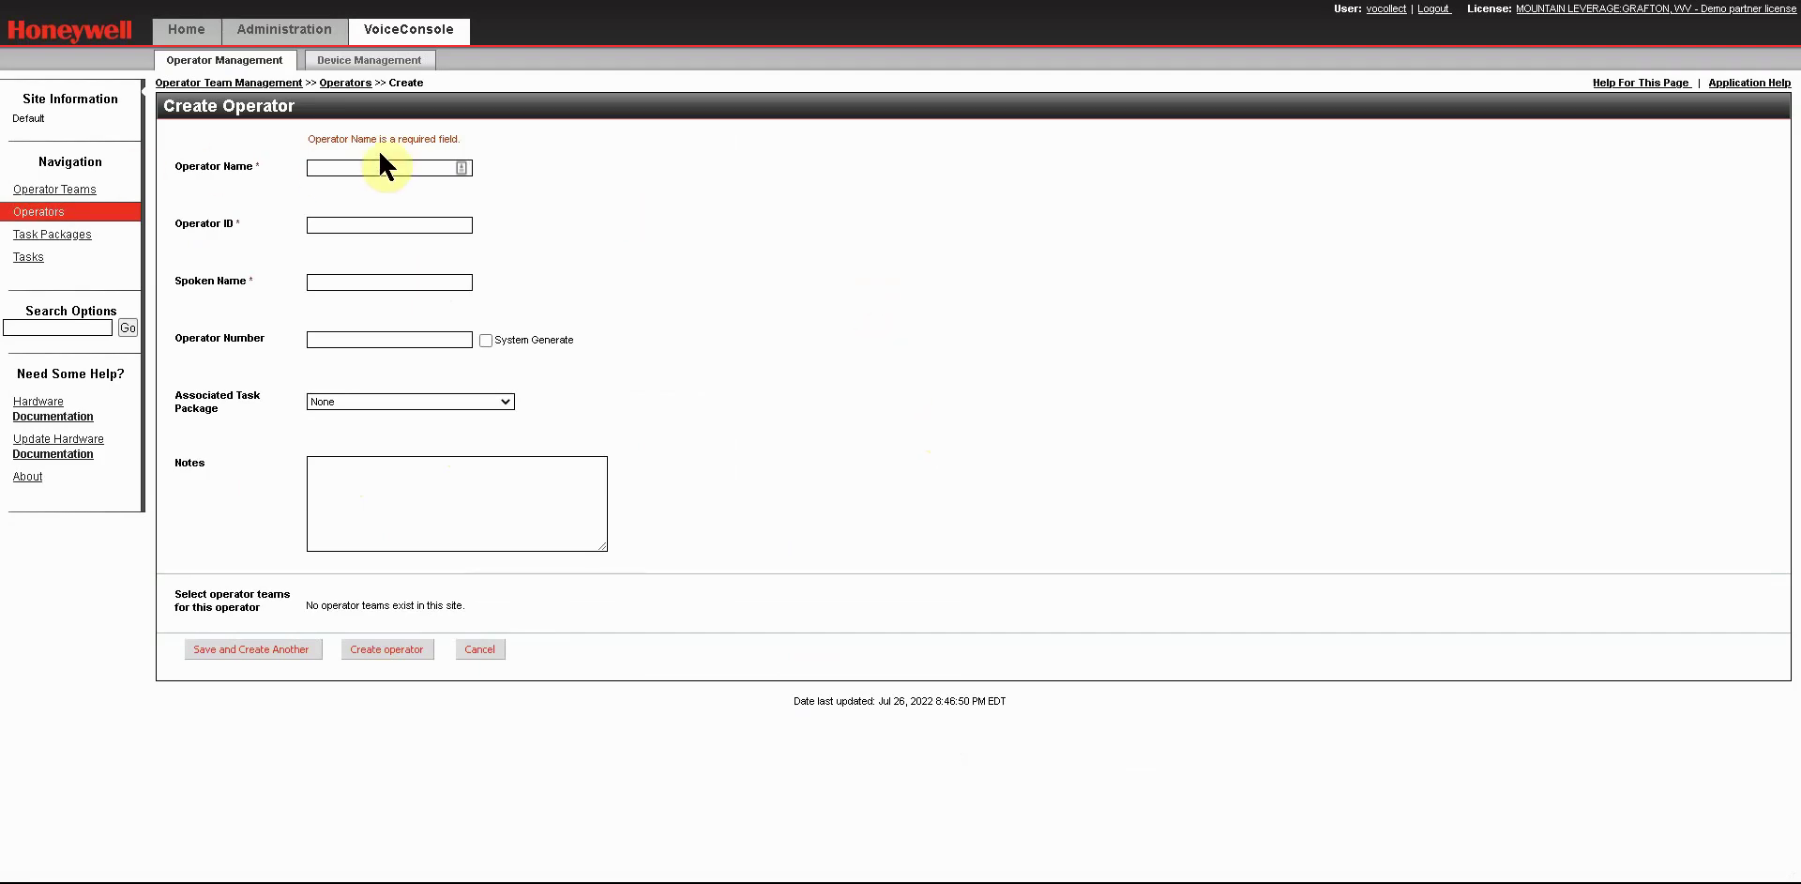
# Enter operator name Test23, operator ID 1245 and spoken name Test 23, then create the operator.
pyautogui.click(354, 168)
pyautogui.click(348, 224)
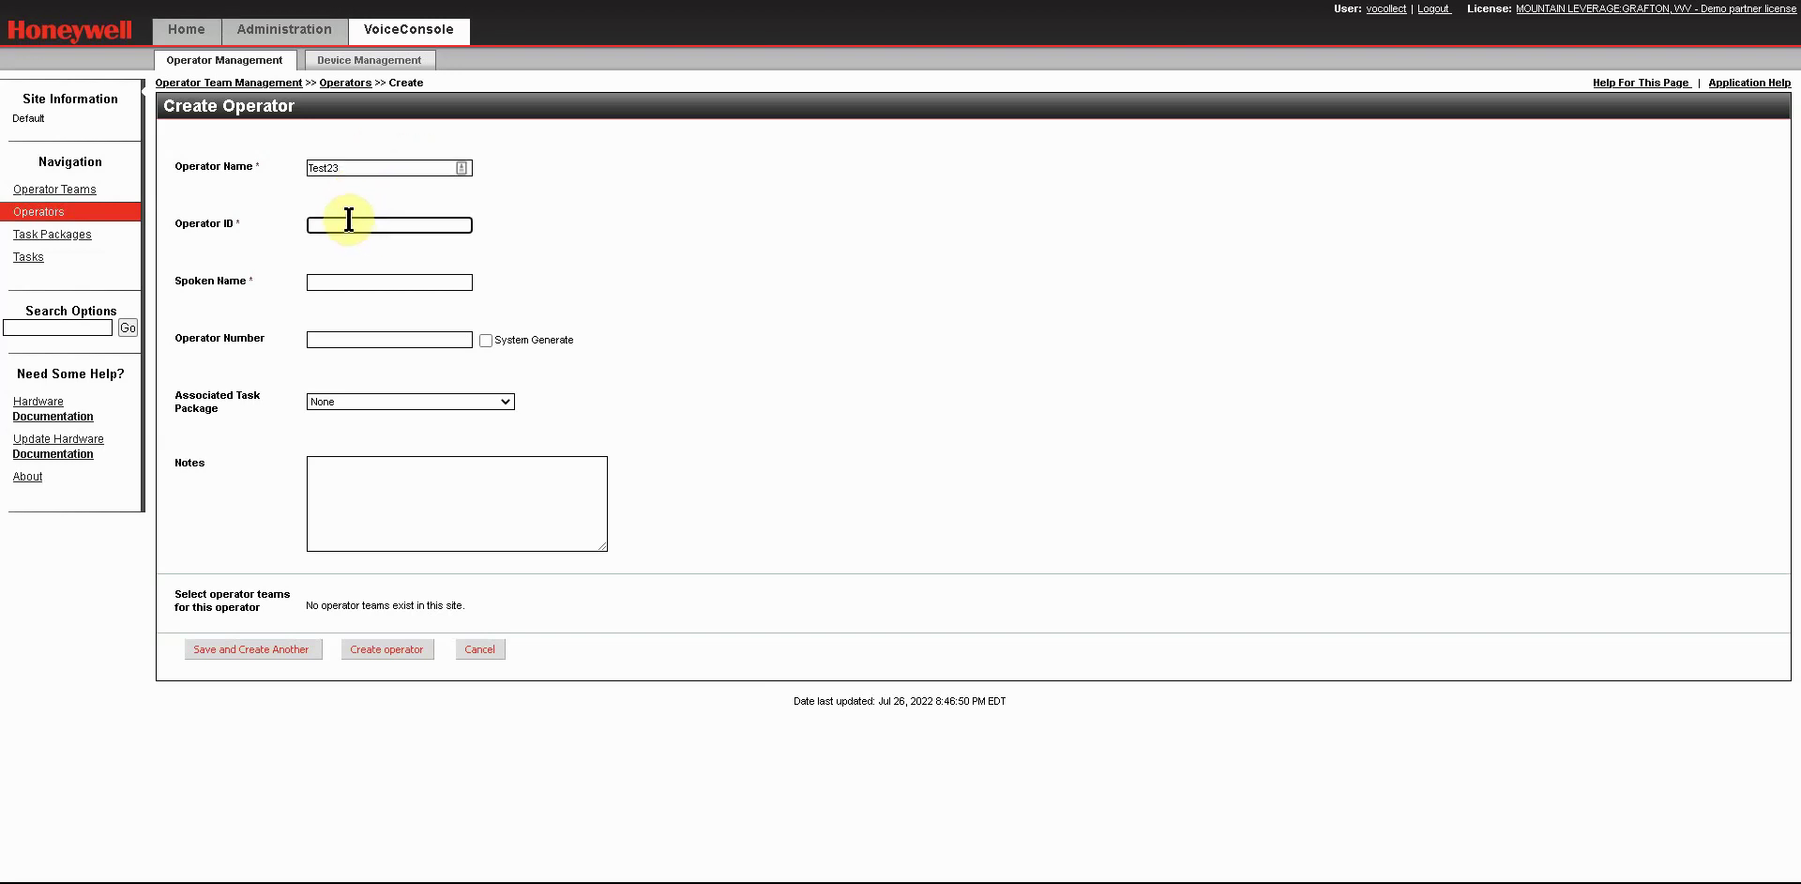
pyautogui.write('1245')
pyautogui.click(370, 280)
pyautogui.write('Test 23')
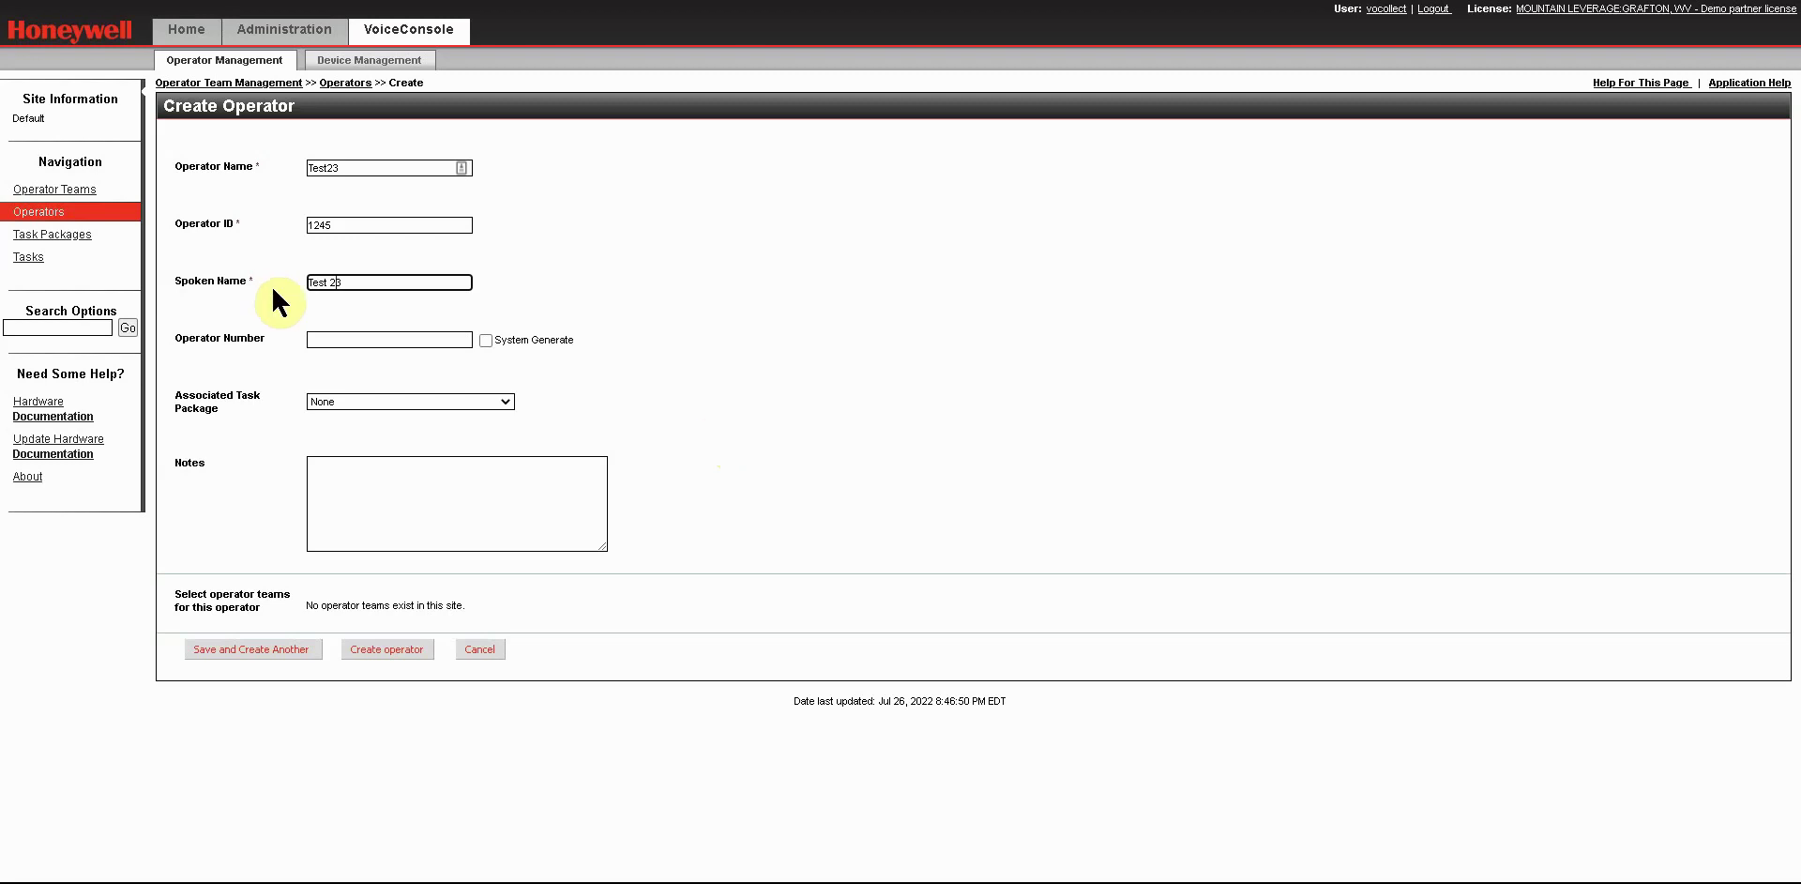
pyautogui.click(342, 338)
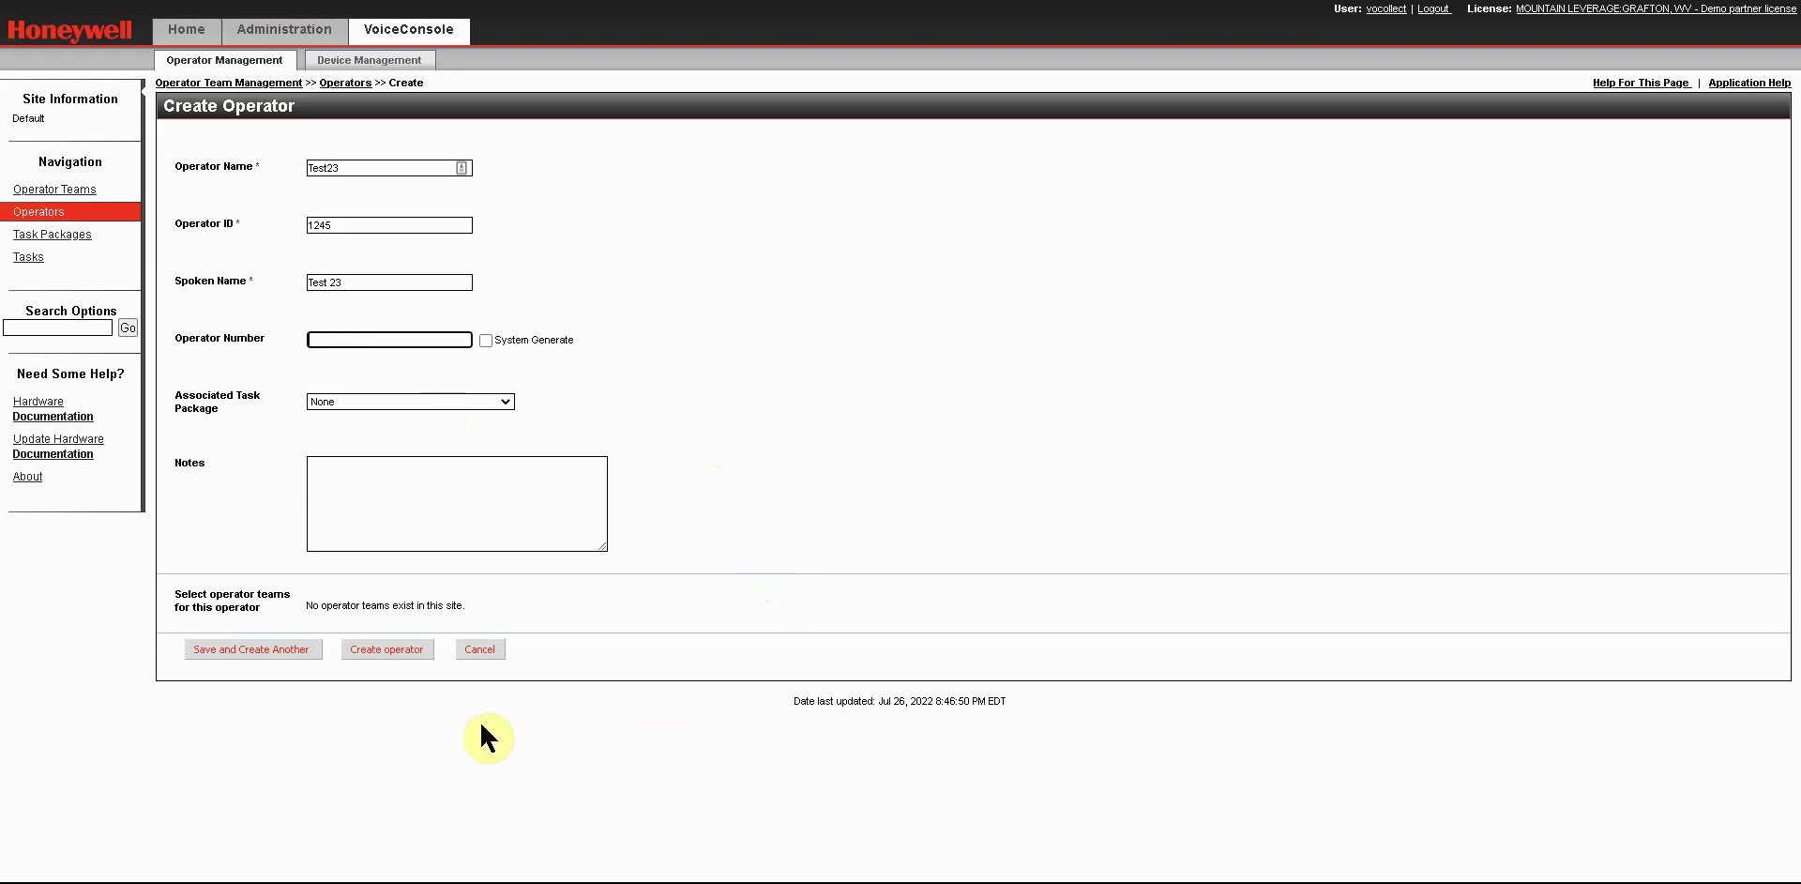
pyautogui.click(372, 651)
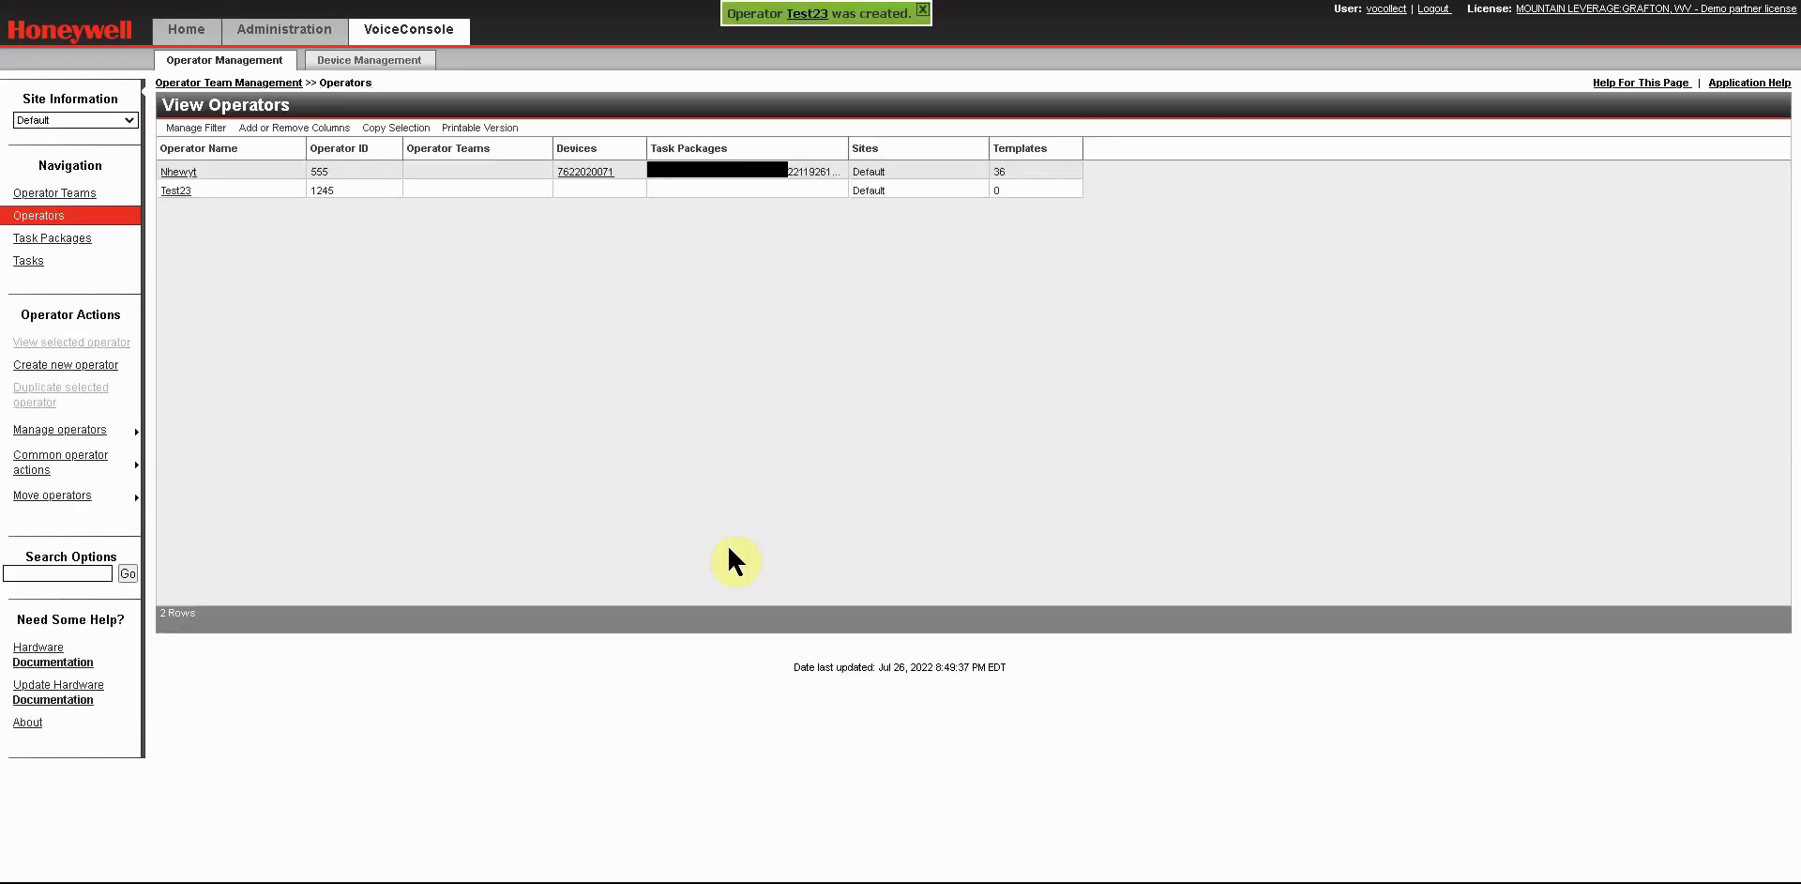
# Select the new operator Test23 in the View Operators list.
pyautogui.click(238, 189)
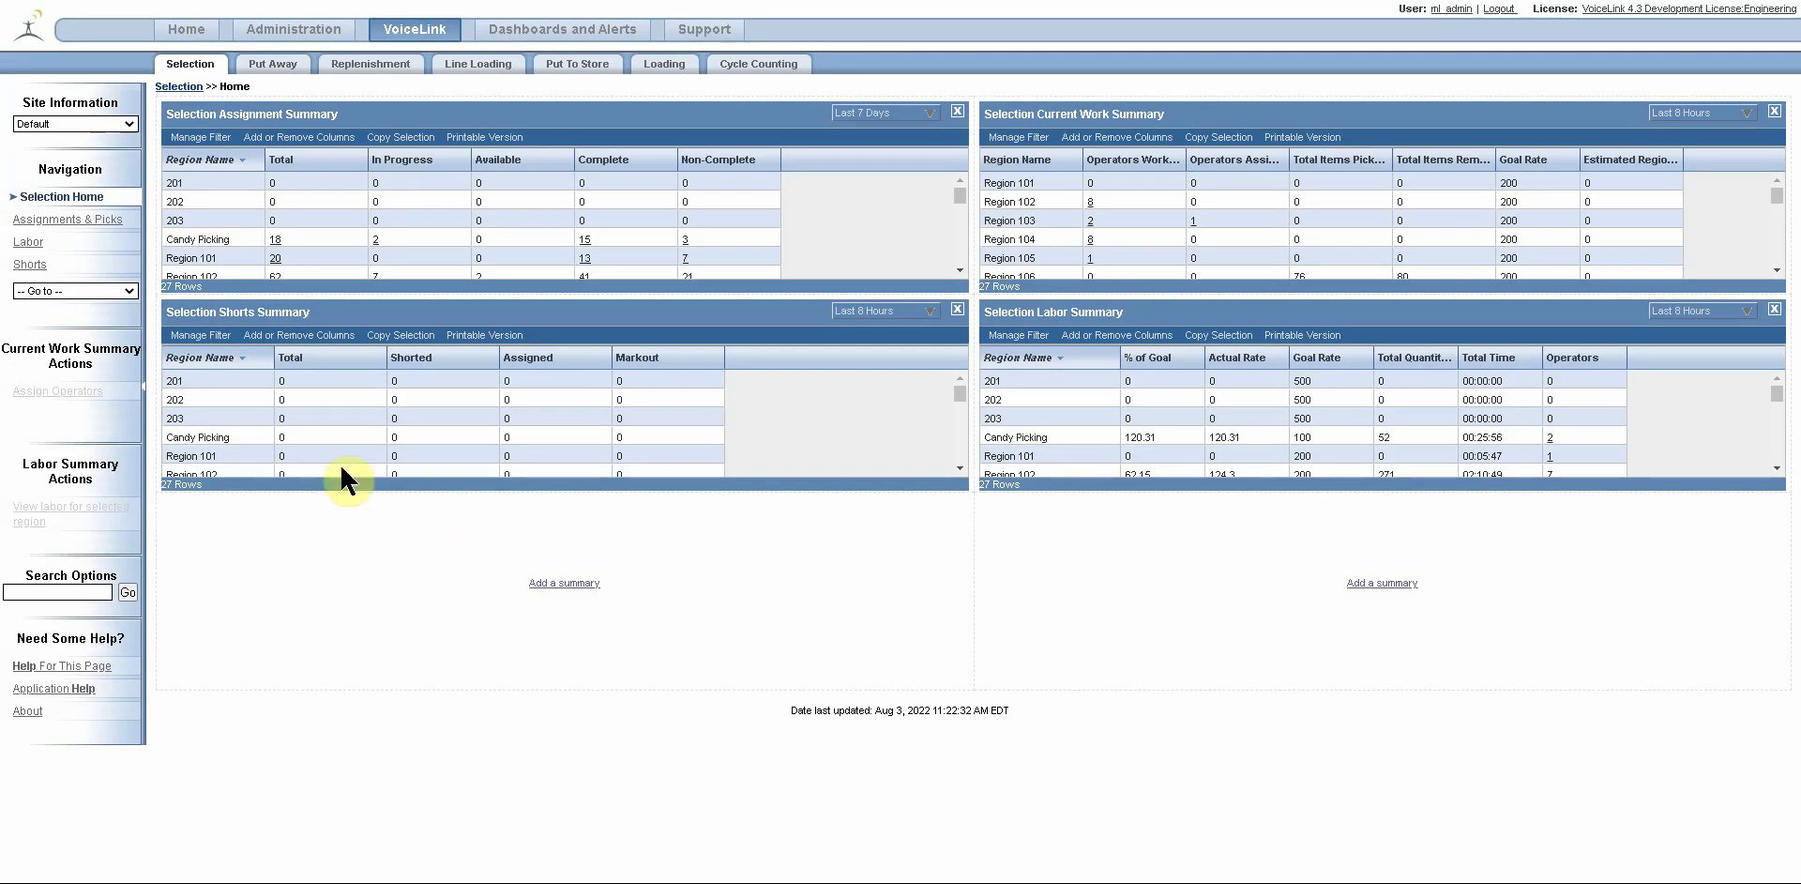
# Return to the VoiceLink Selection home and go to the Operators page via Navigation.
pyautogui.click(413, 31)
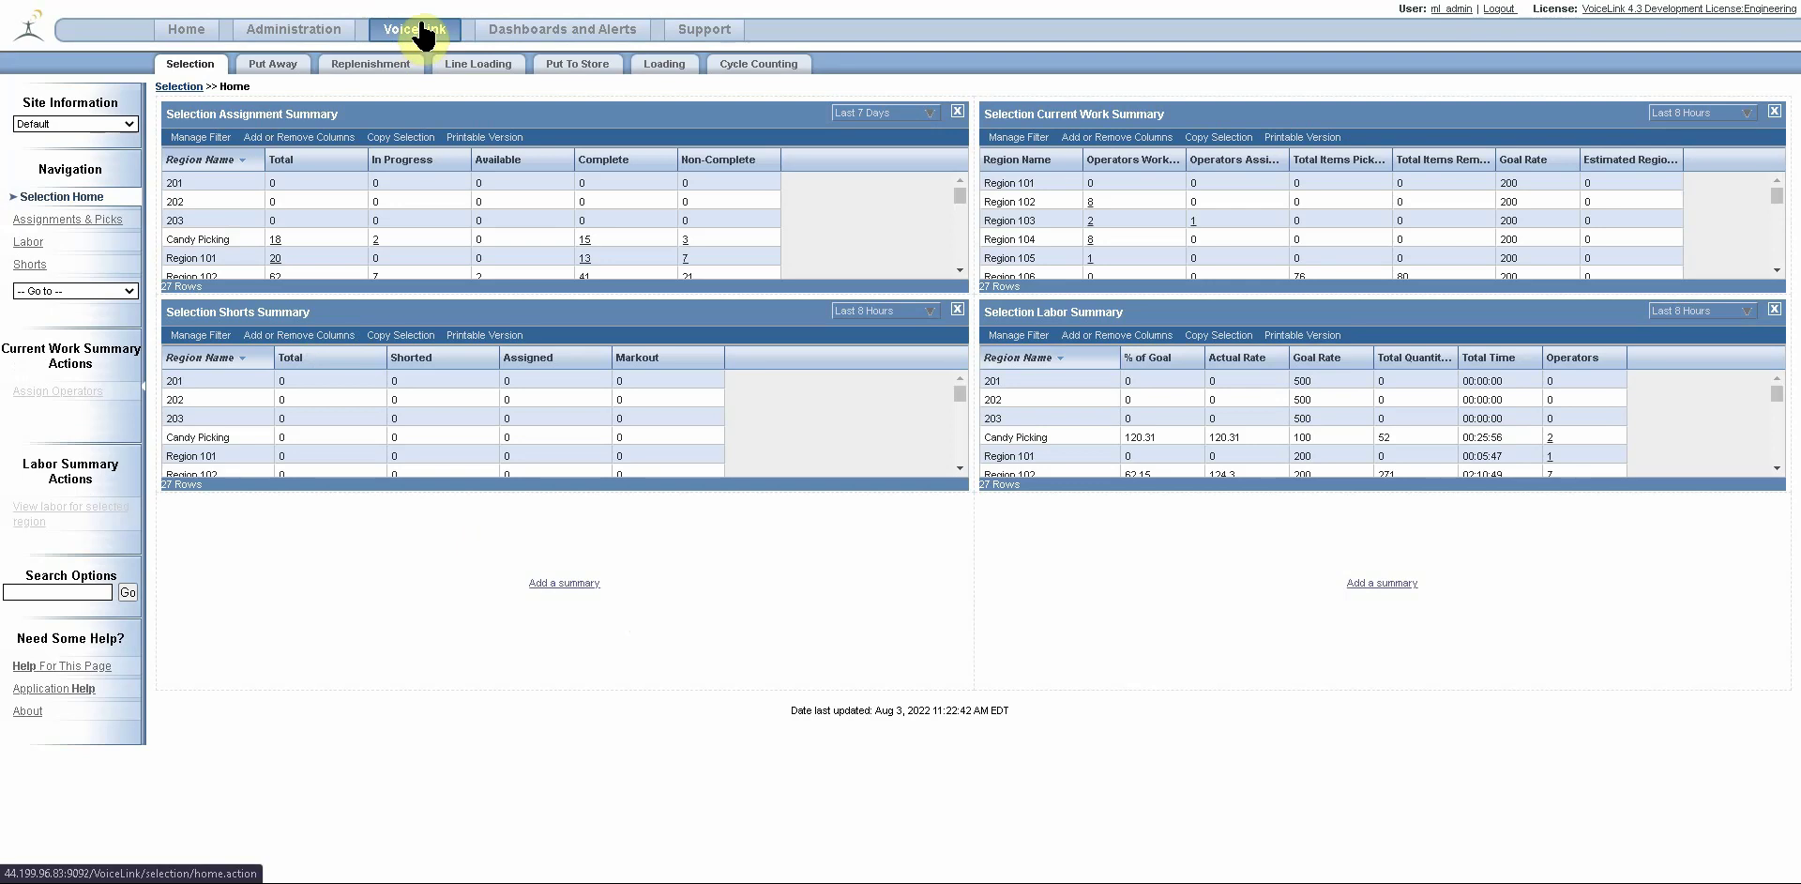
pyautogui.click(424, 36)
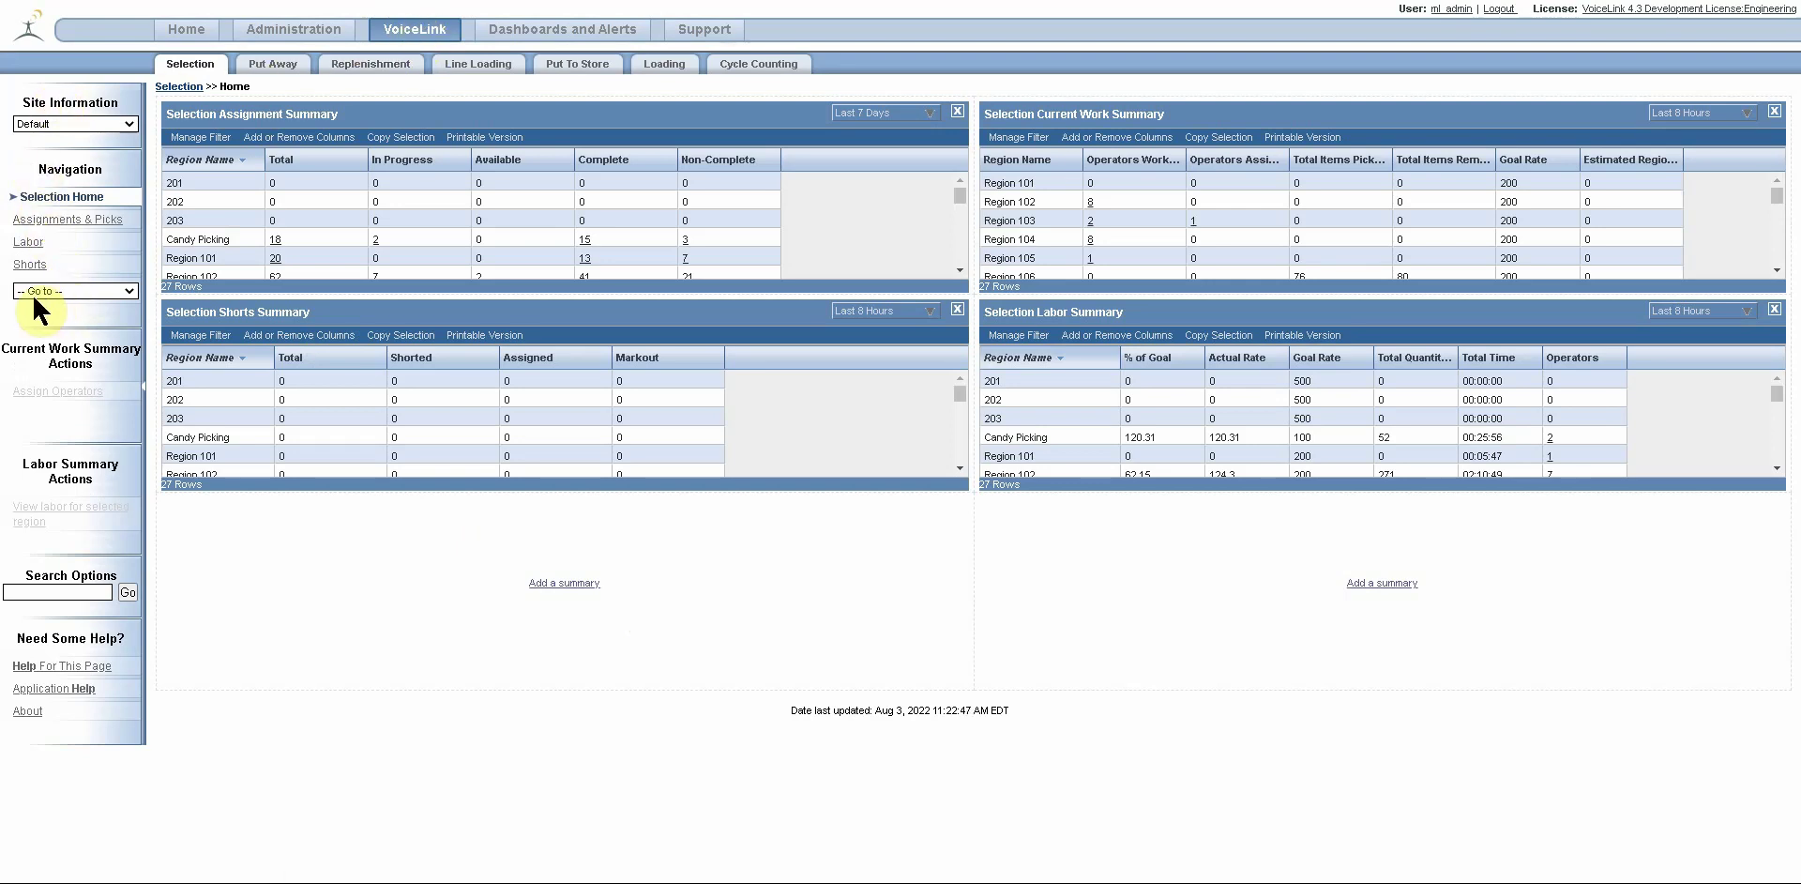
pyautogui.click(127, 288)
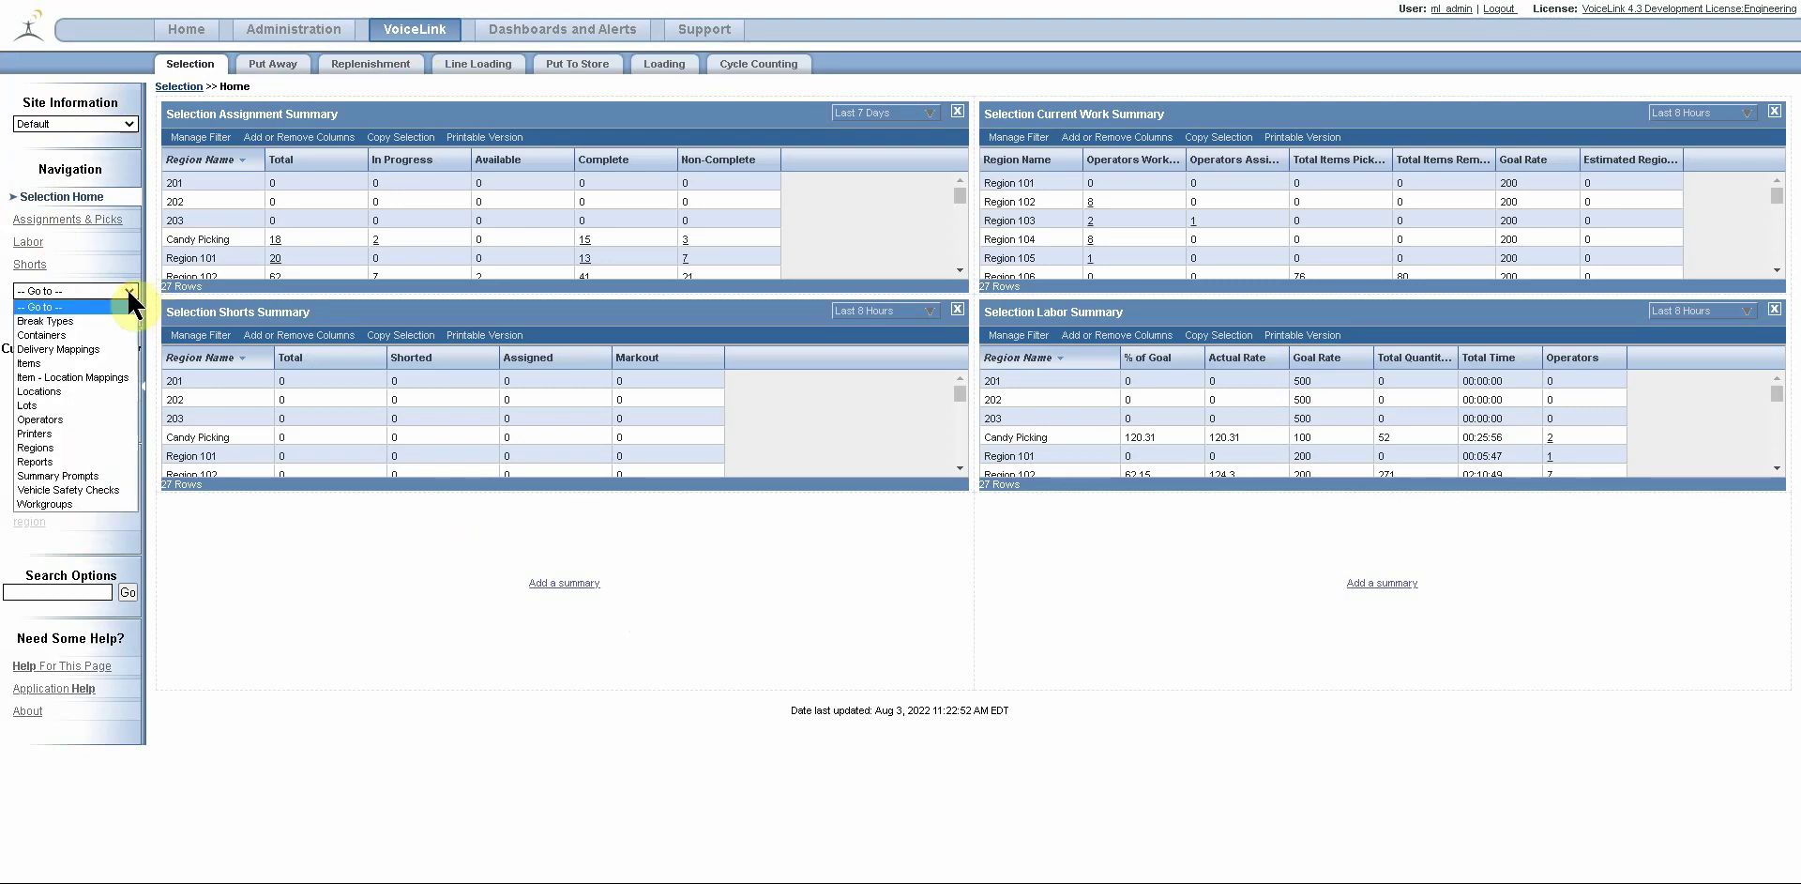
pyautogui.click(64, 420)
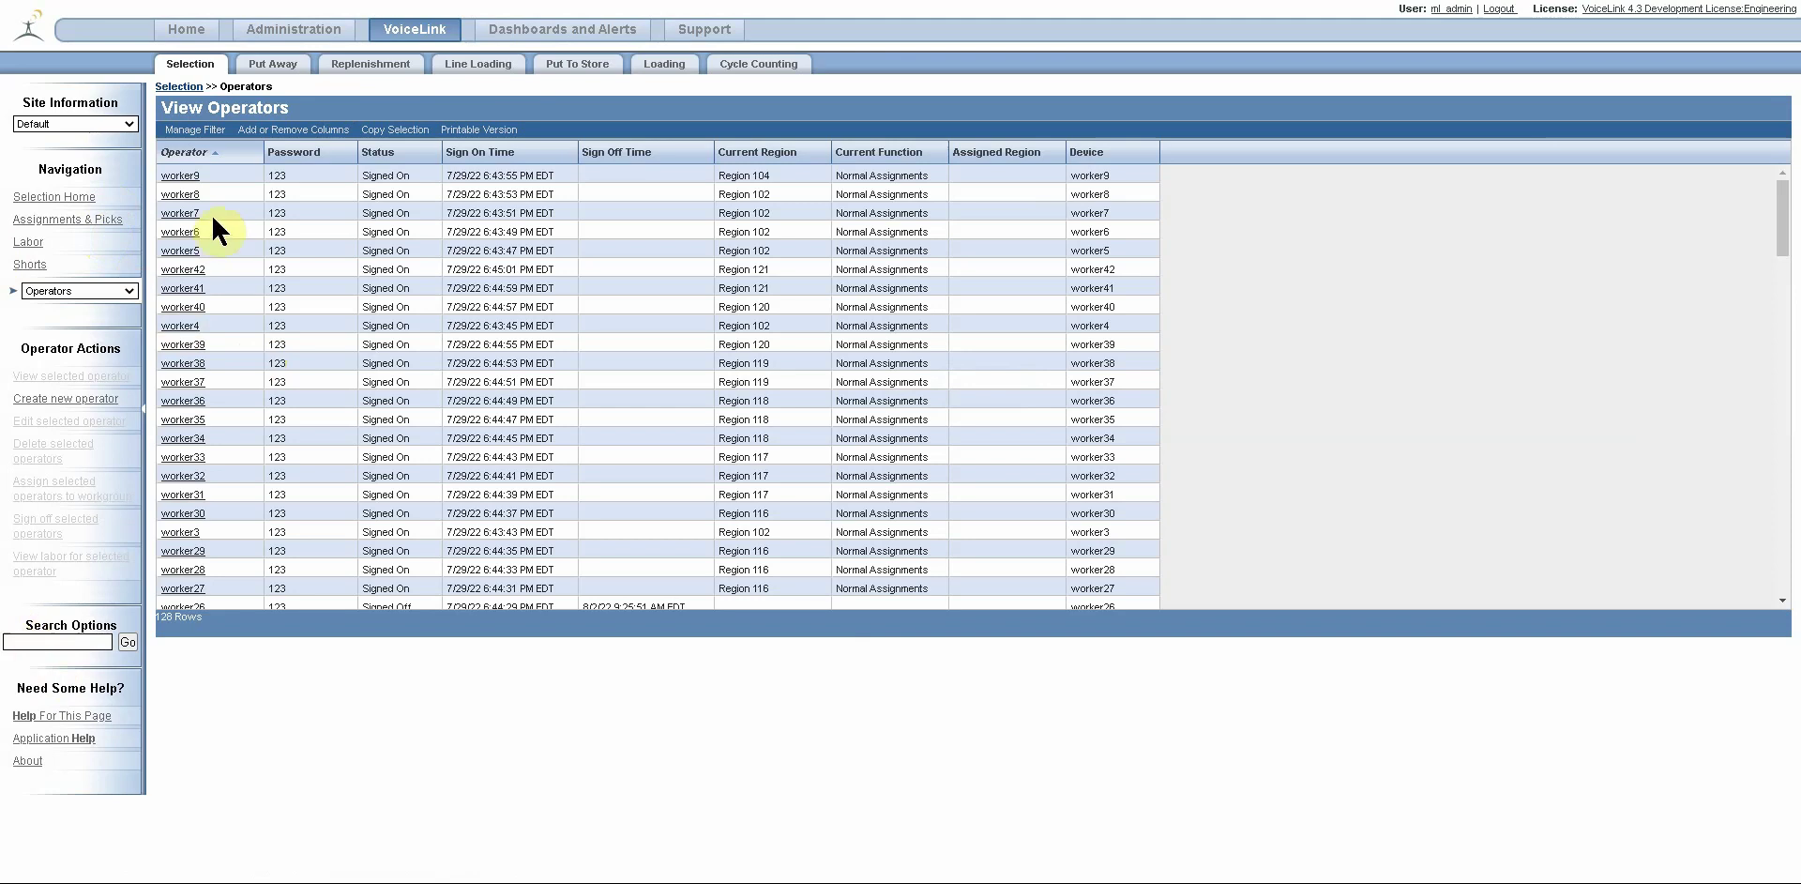
# Open the first listed operator, worker9, in the Edit Operator form.
pyautogui.click(181, 175)
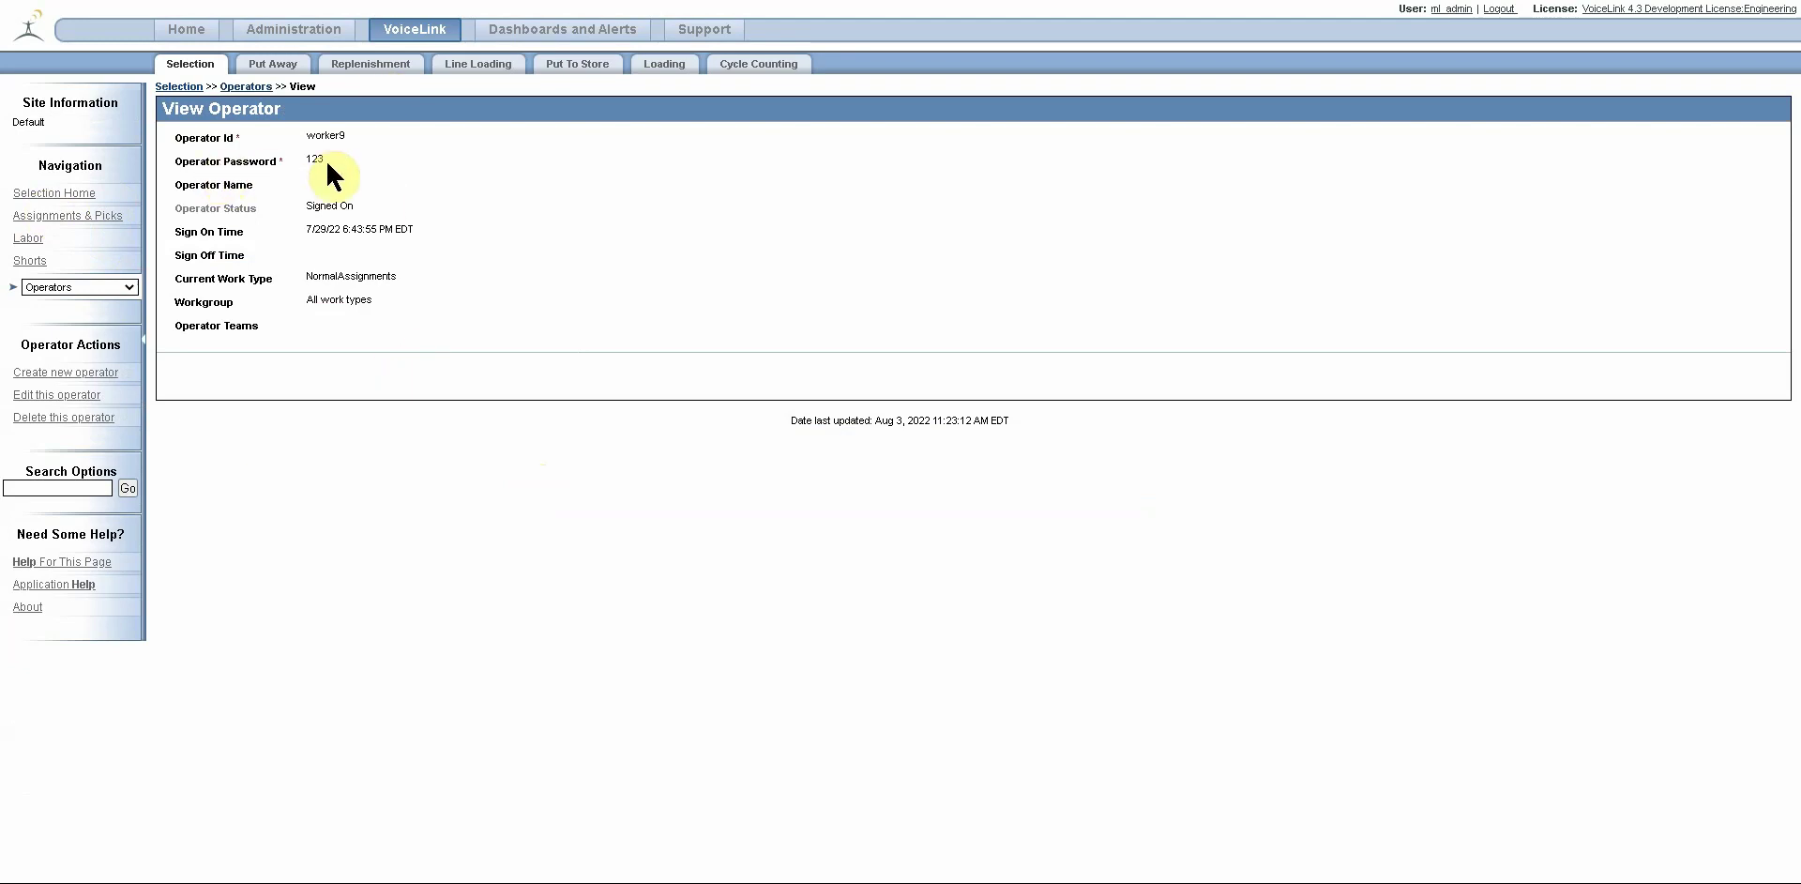
pyautogui.click(38, 394)
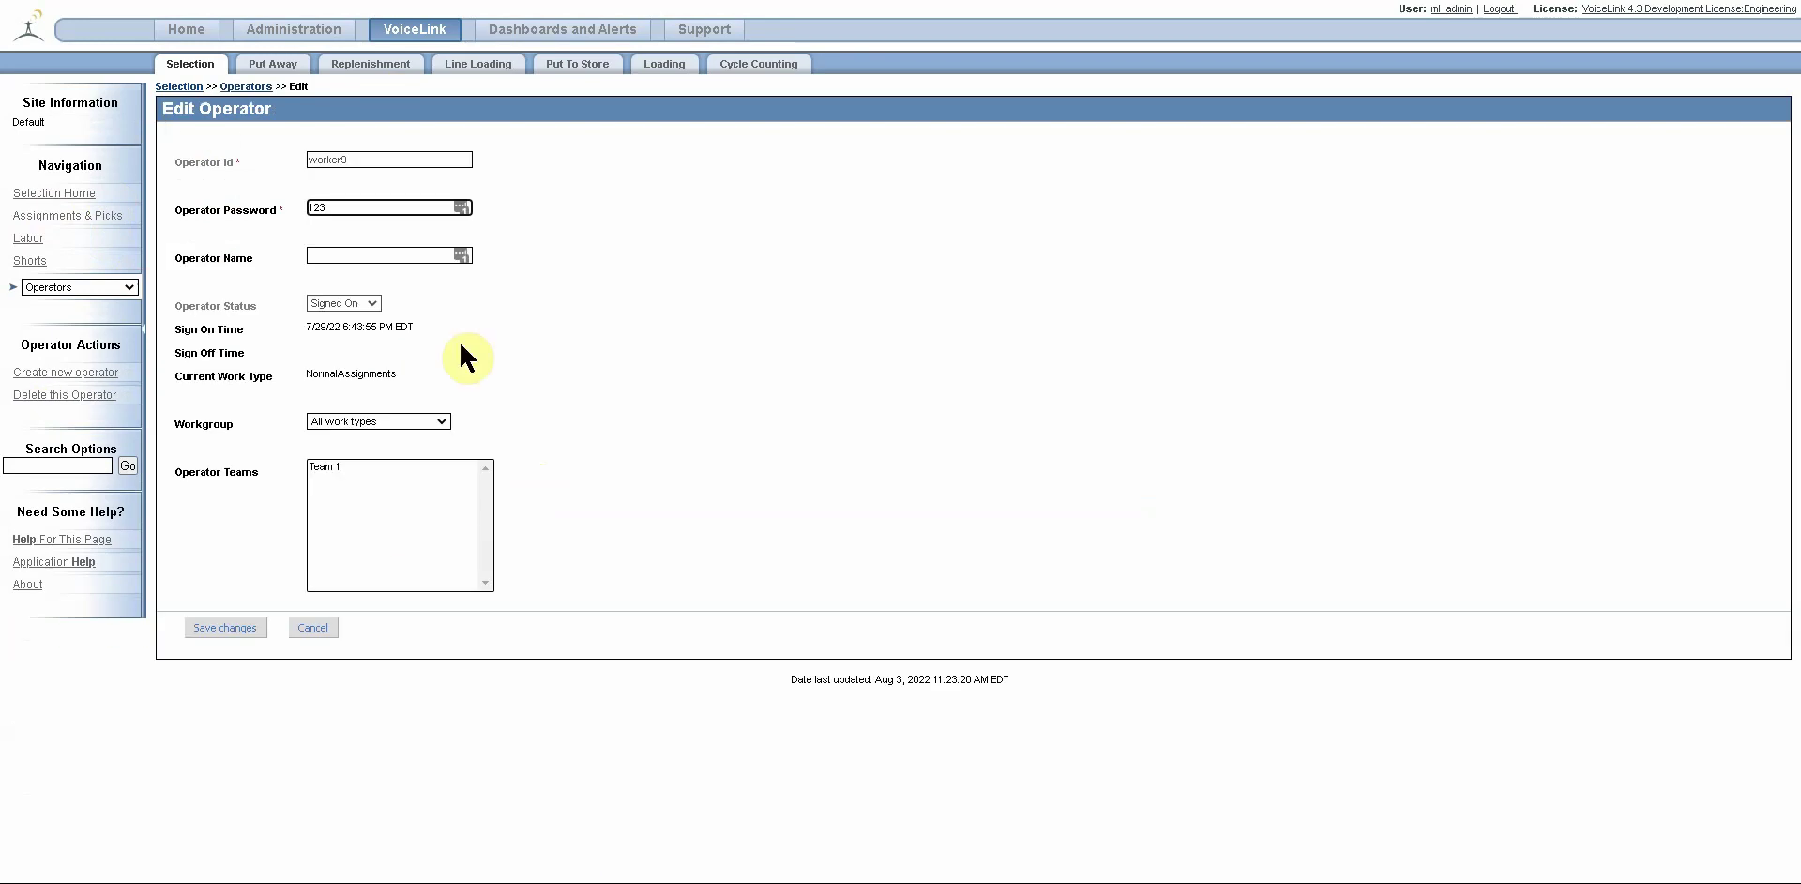